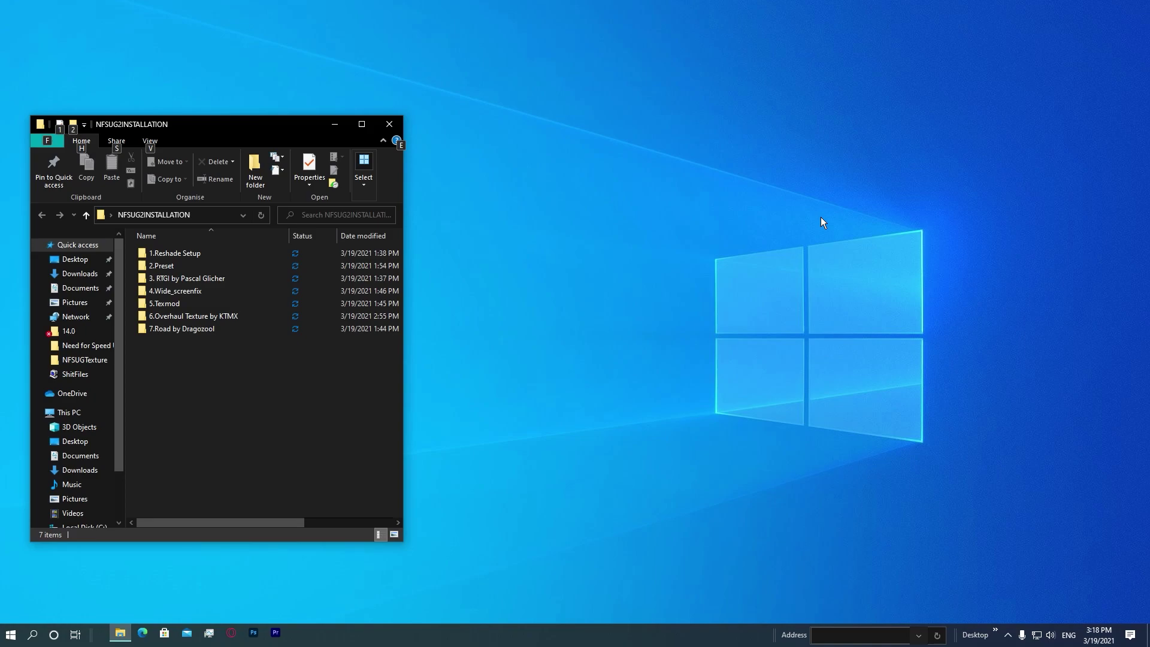
left_click(635, 316)
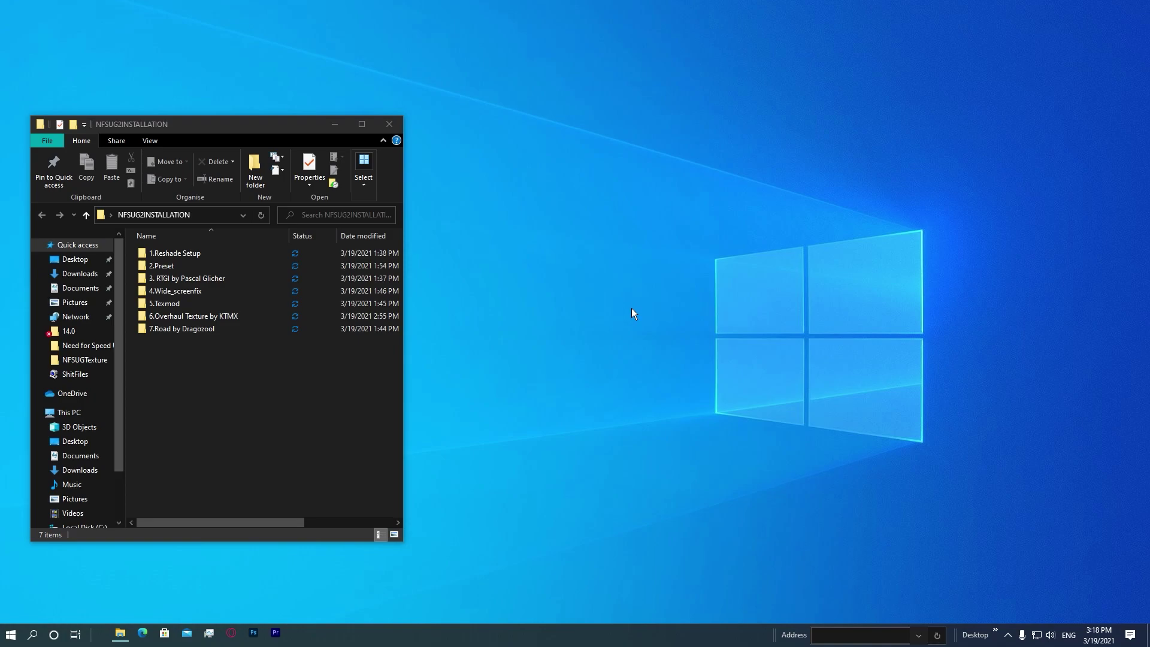
right_click(654, 320)
left_click(681, 354)
right_click(224, 442)
left_click(251, 489)
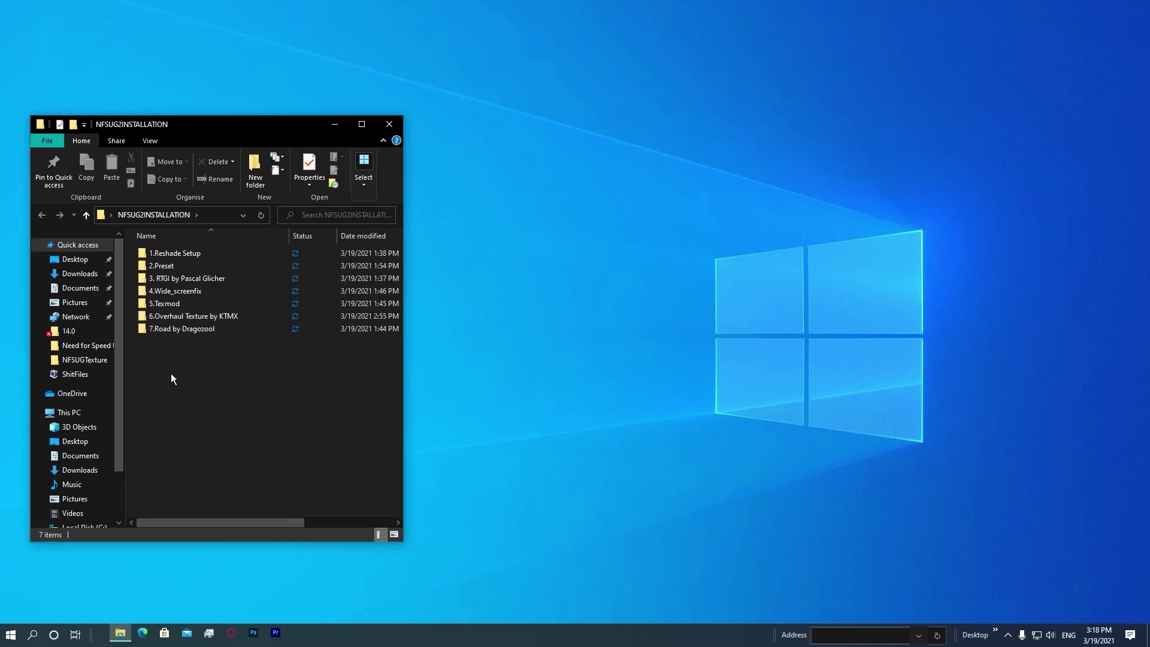
right_click(186, 410)
left_click(162, 408)
left_click_drag(221, 444, 189, 251)
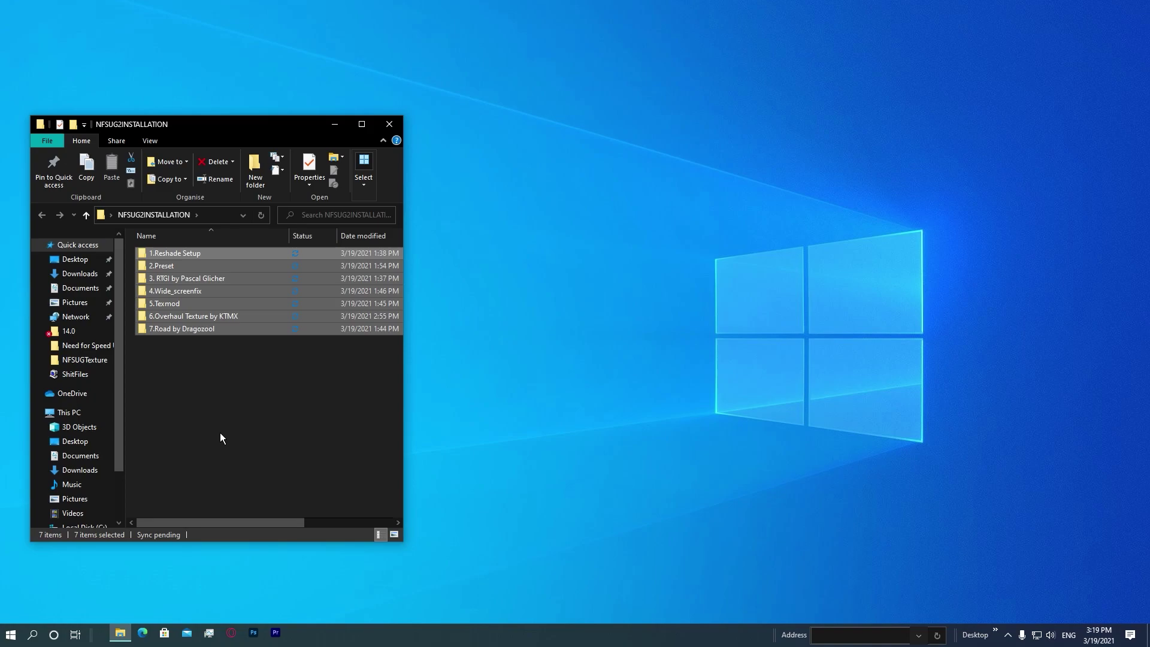
left_click(203, 421)
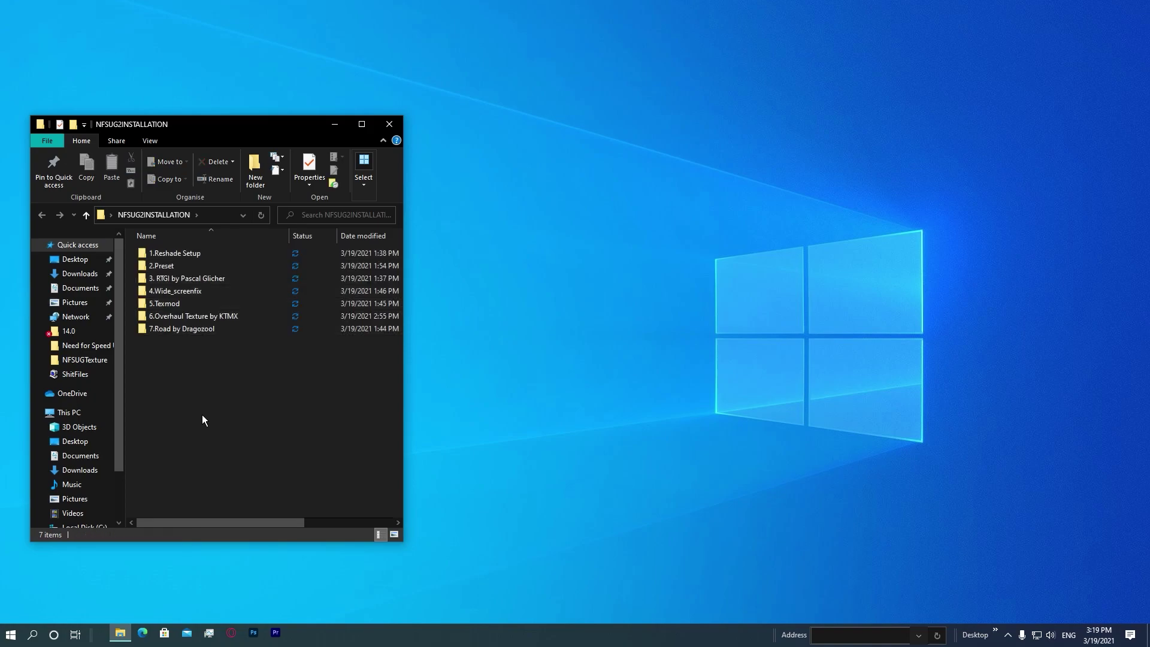
Step: Launch ReShade_Setup_4.9.1.exe from the 1.Reshade Setup folder and browse to the Need for Speed Underground folder on Games (D:)
double_click(203, 257)
double_click(202, 254)
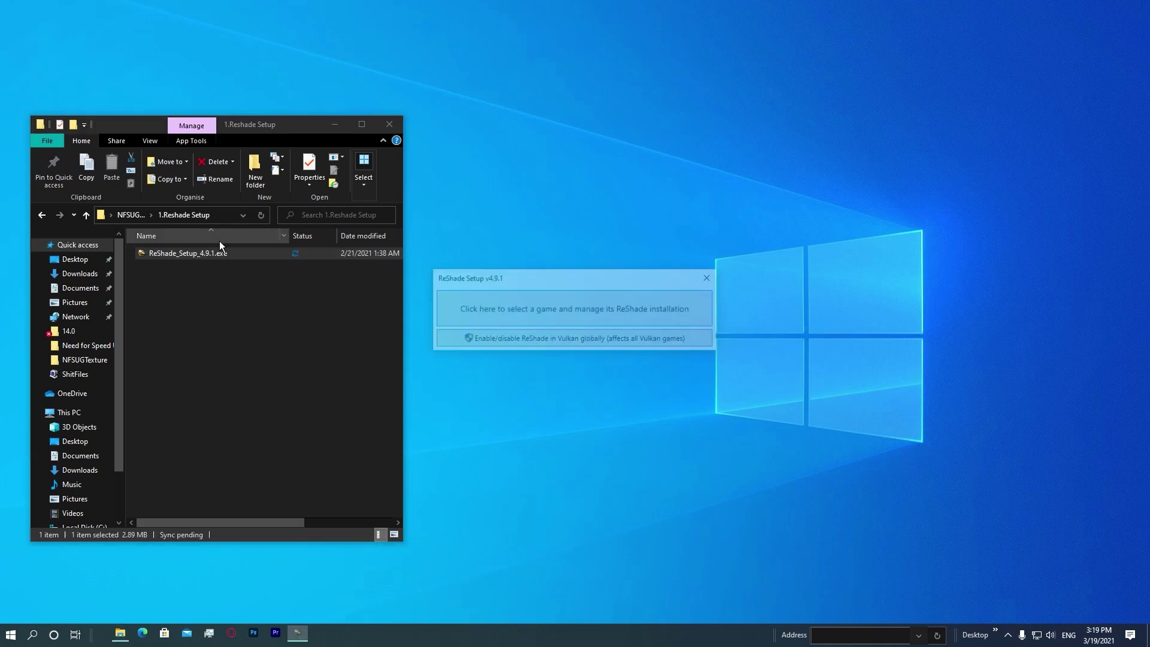
left_click(513, 302)
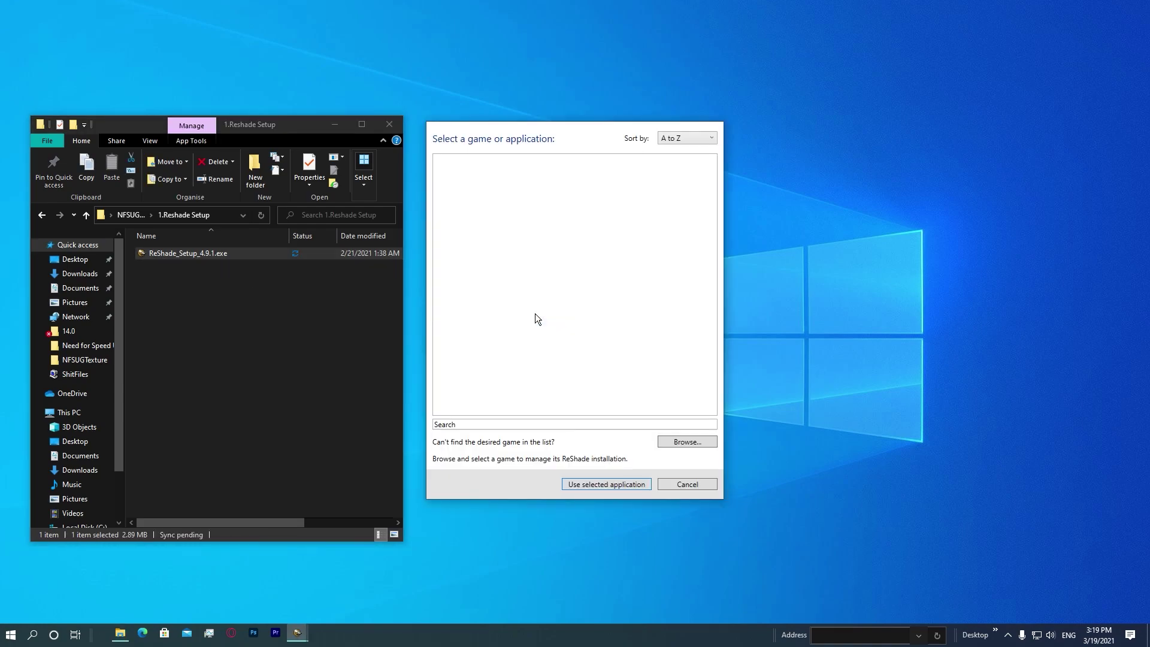
left_click(687, 442)
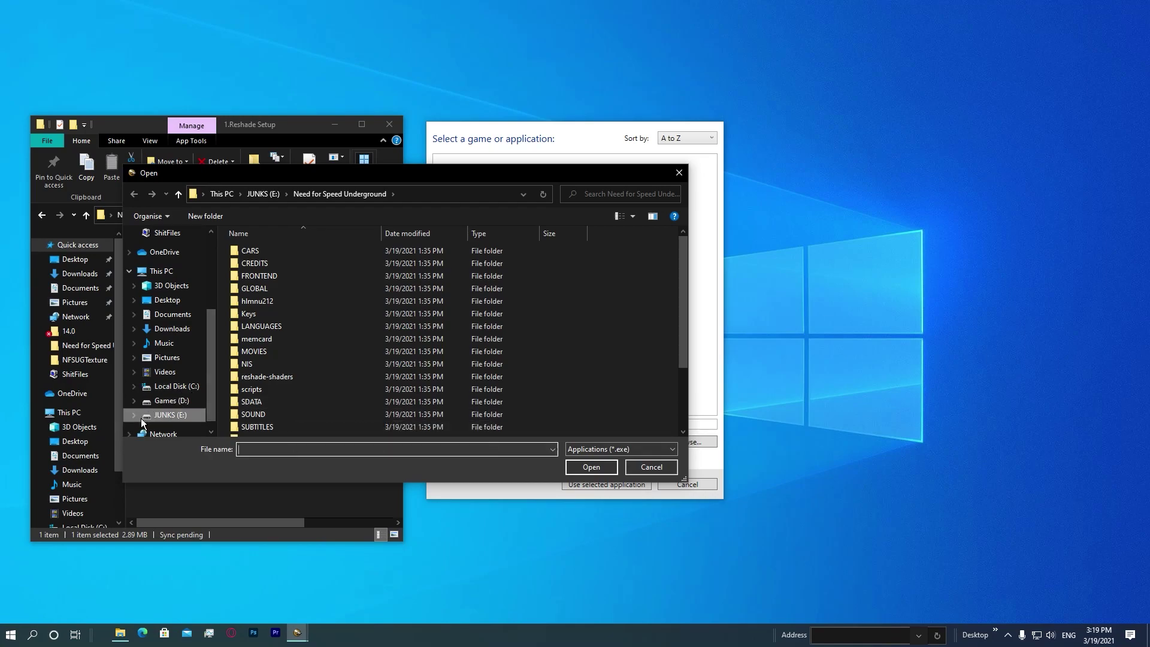
left_click(176, 400)
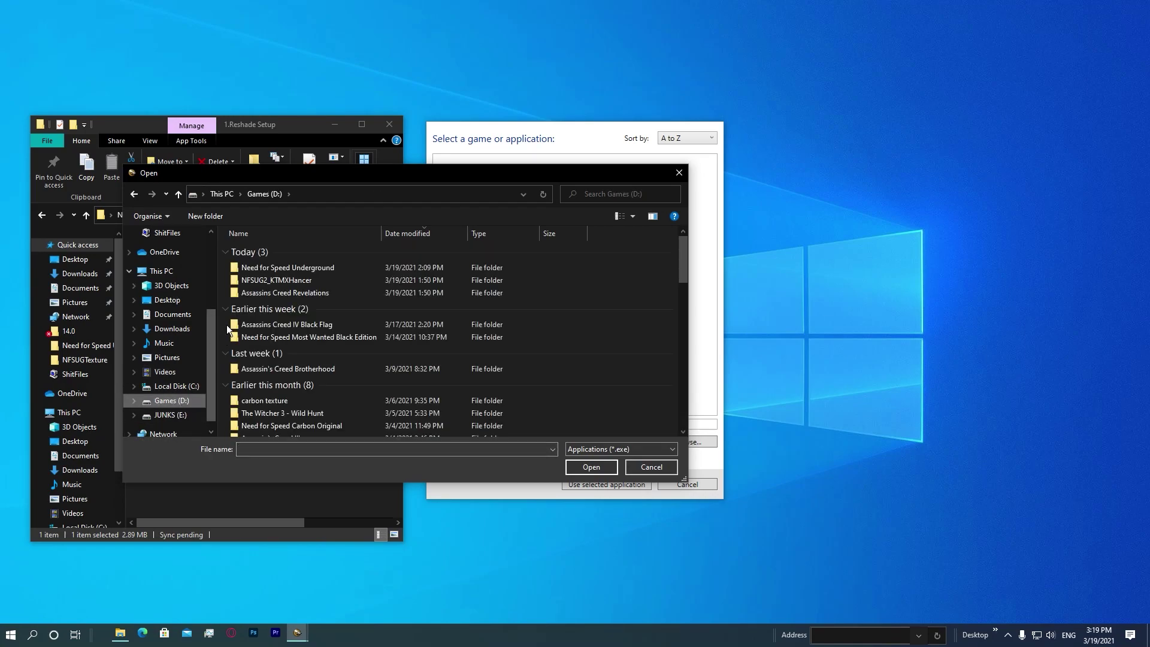
double_click(283, 269)
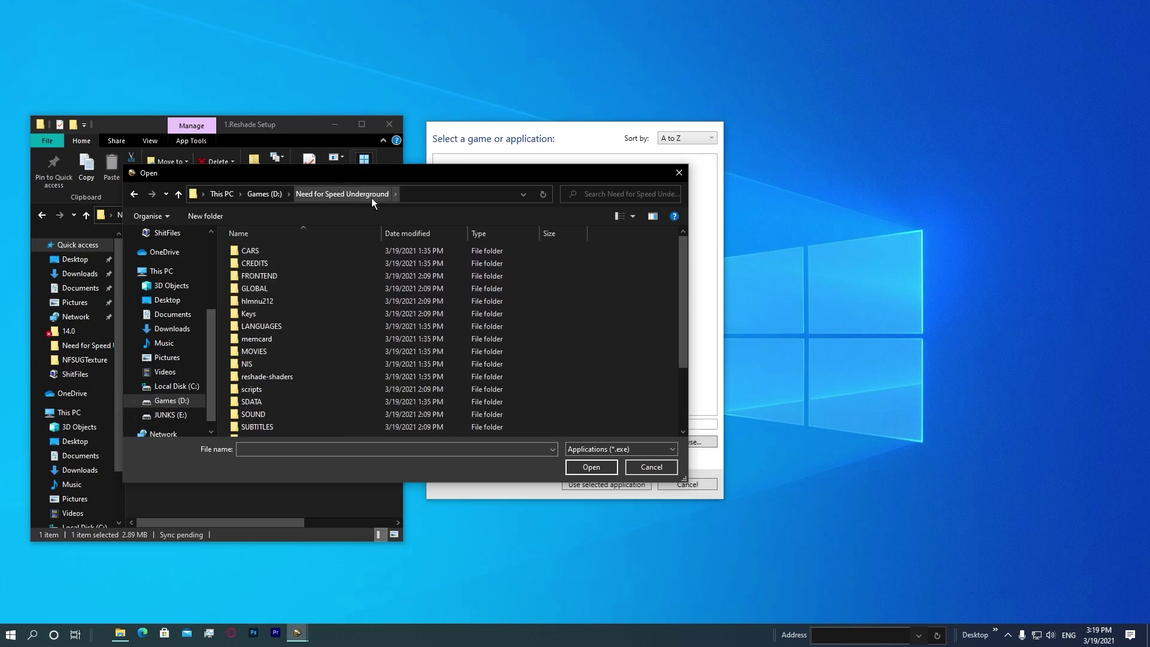
key("BackSpace")
right_click(293, 267)
left_click(344, 527)
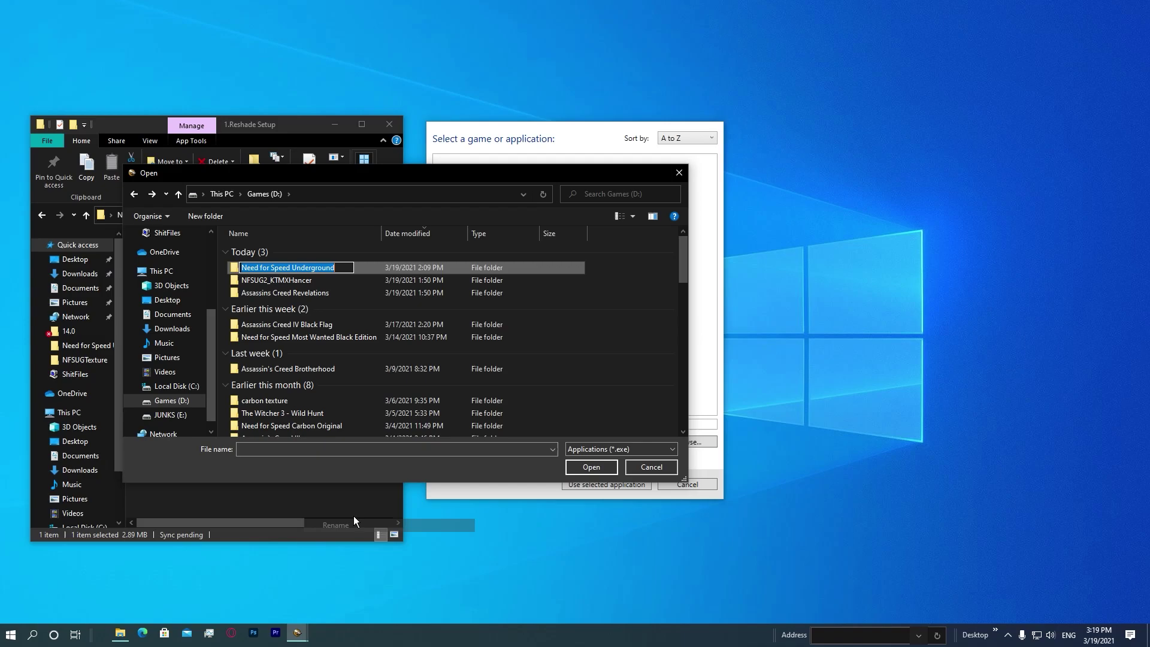
key("End")
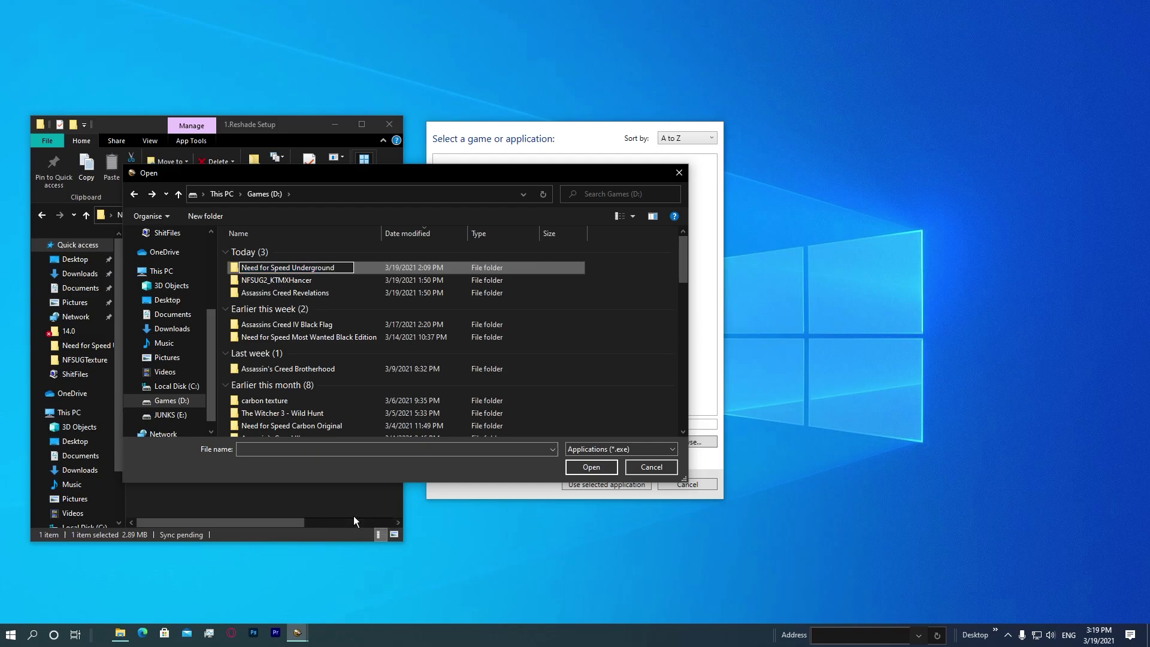
type("2")
key("BackSpace")
key("Return")
Step: Try to set up ReShade for SPEED2.EXE with the Direct3D 9 rendering API, and close the setup without updating the existing installation
double_click(368, 267)
scroll(320, 280, "down", 5)
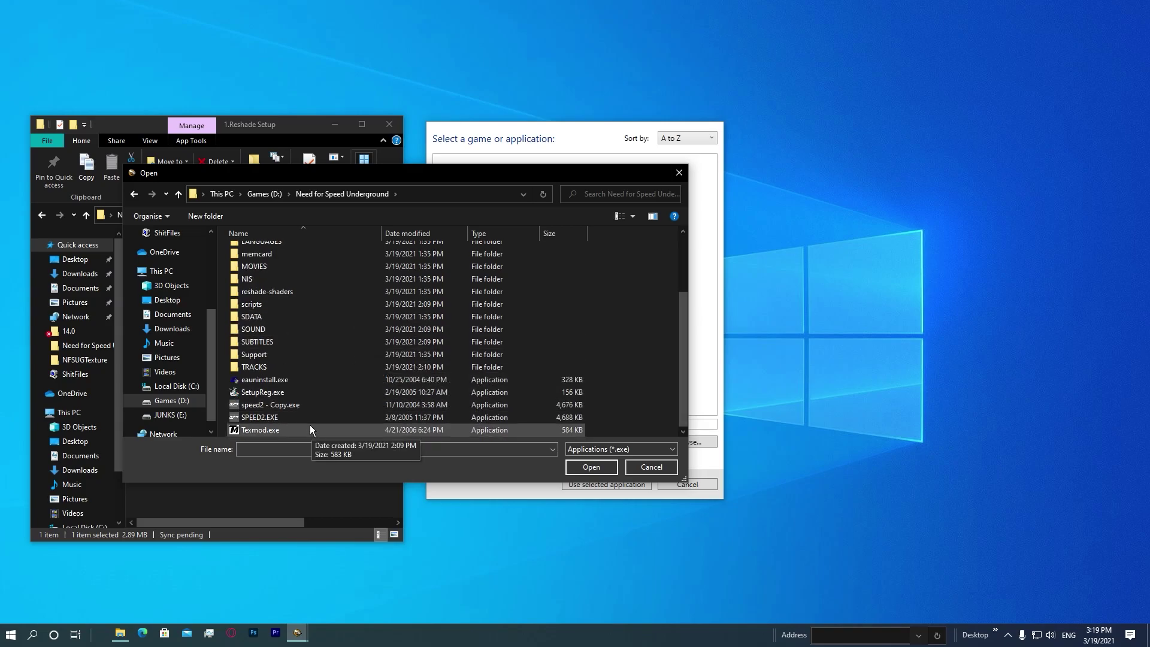
double_click(260, 418)
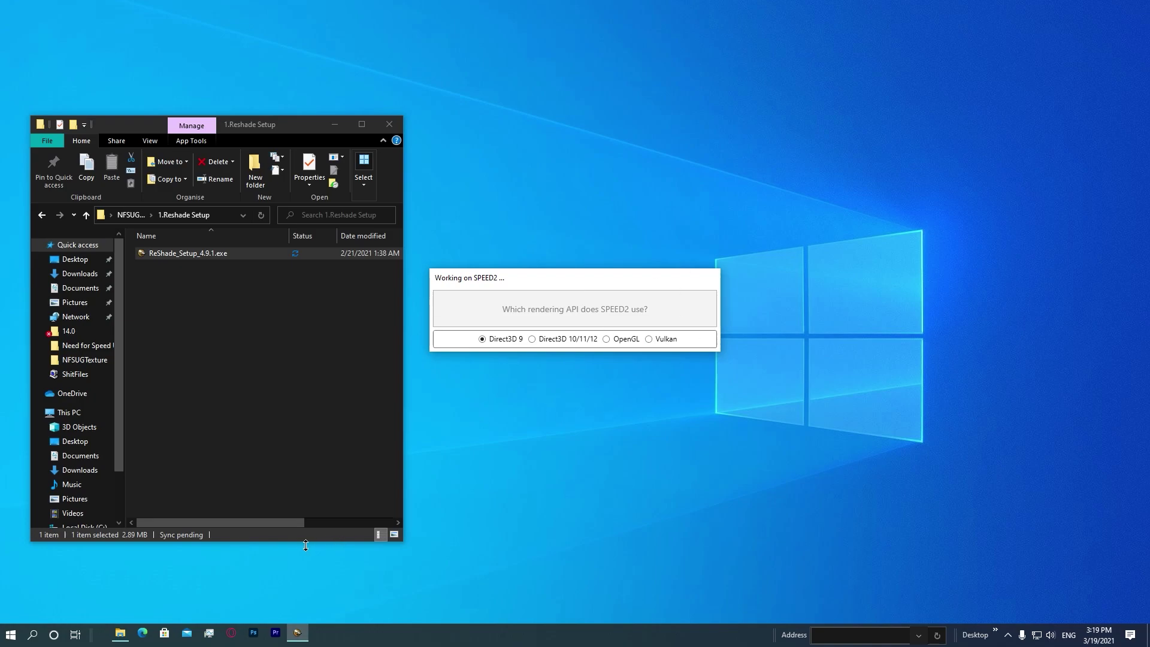
left_click(510, 340)
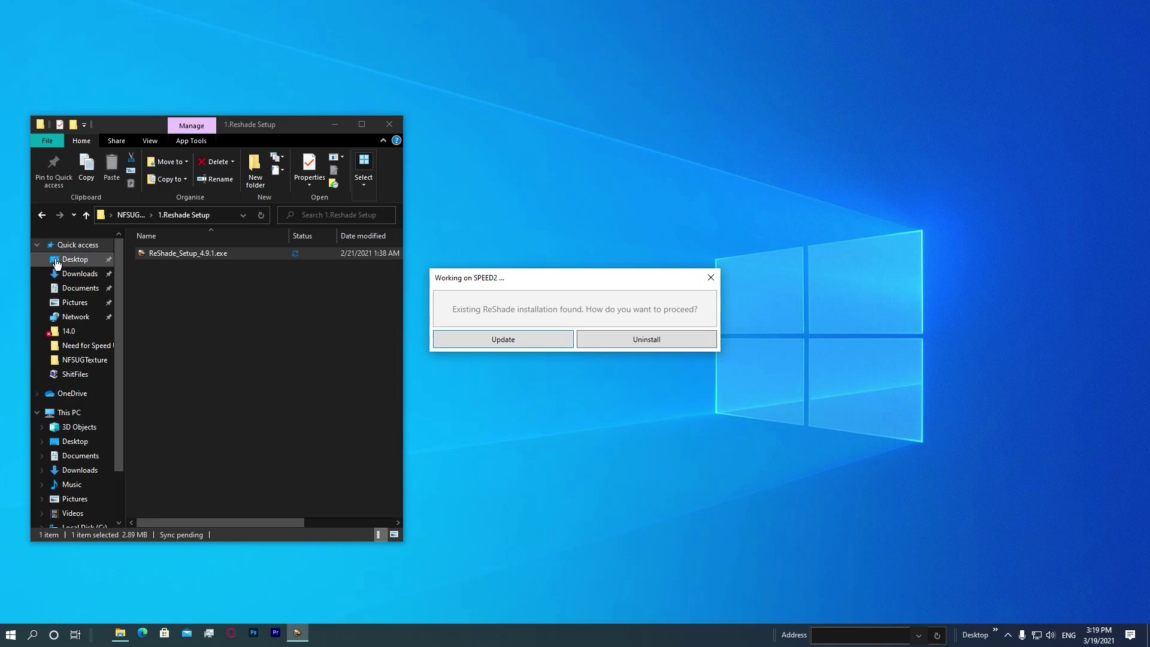
left_click(712, 283)
Step: Copy the REDUX2.ini and REDUX2RTGI.ini preset files from the 2.Preset folder
key("alt+Left")
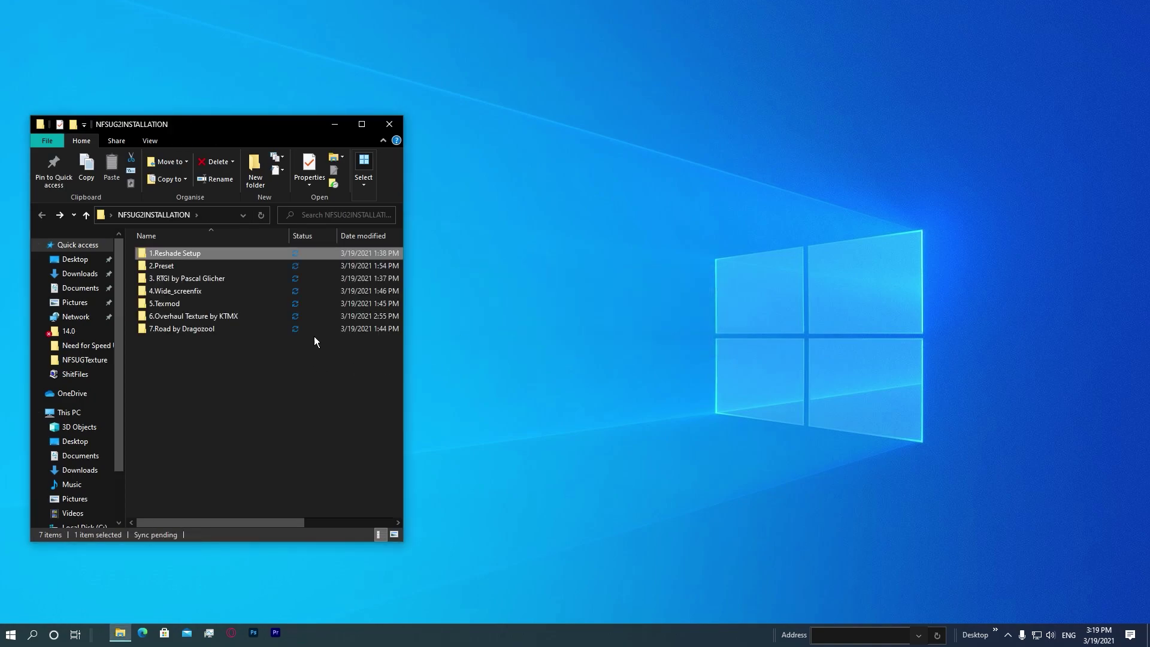
left_click(174, 264)
double_click(175, 266)
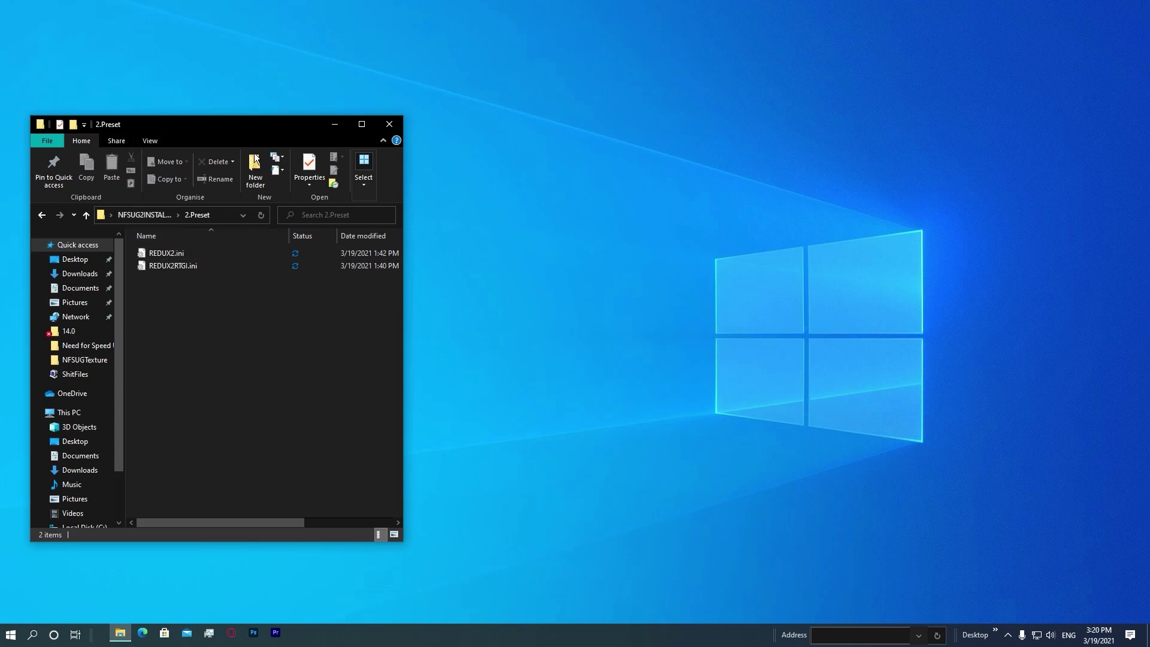
left_click(185, 253)
right_click(185, 250)
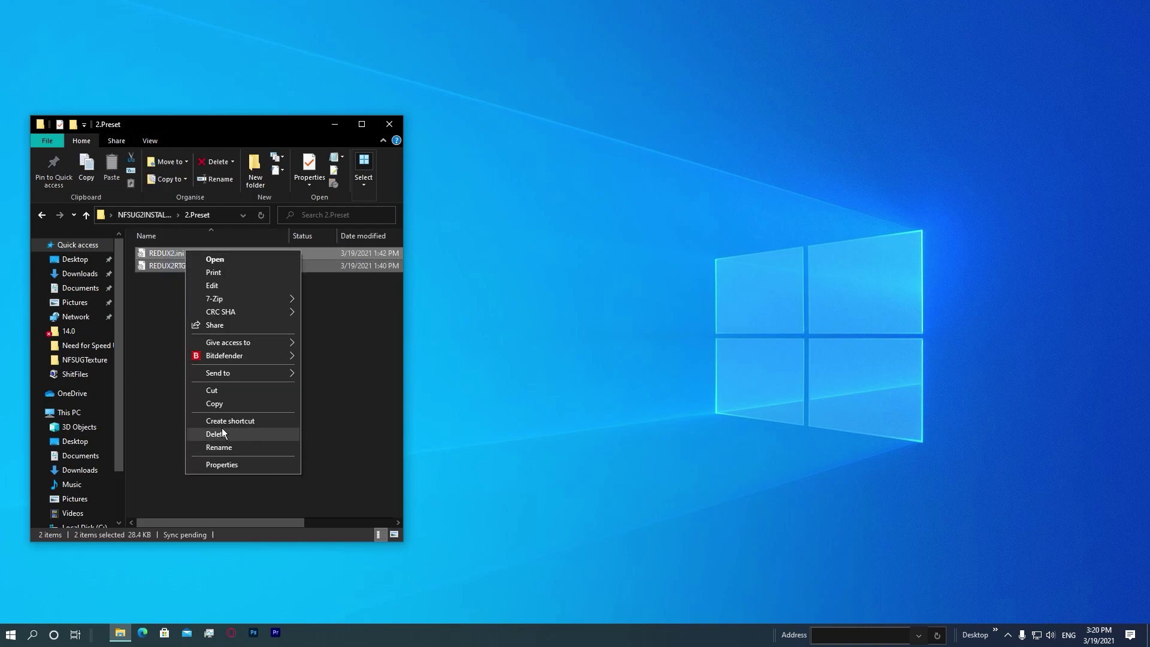
left_click(210, 405)
Step: Paste the copied preset files into the Need for Speed Underground folder on Games (D:), using a second File Explorer window
middle_click(132, 629)
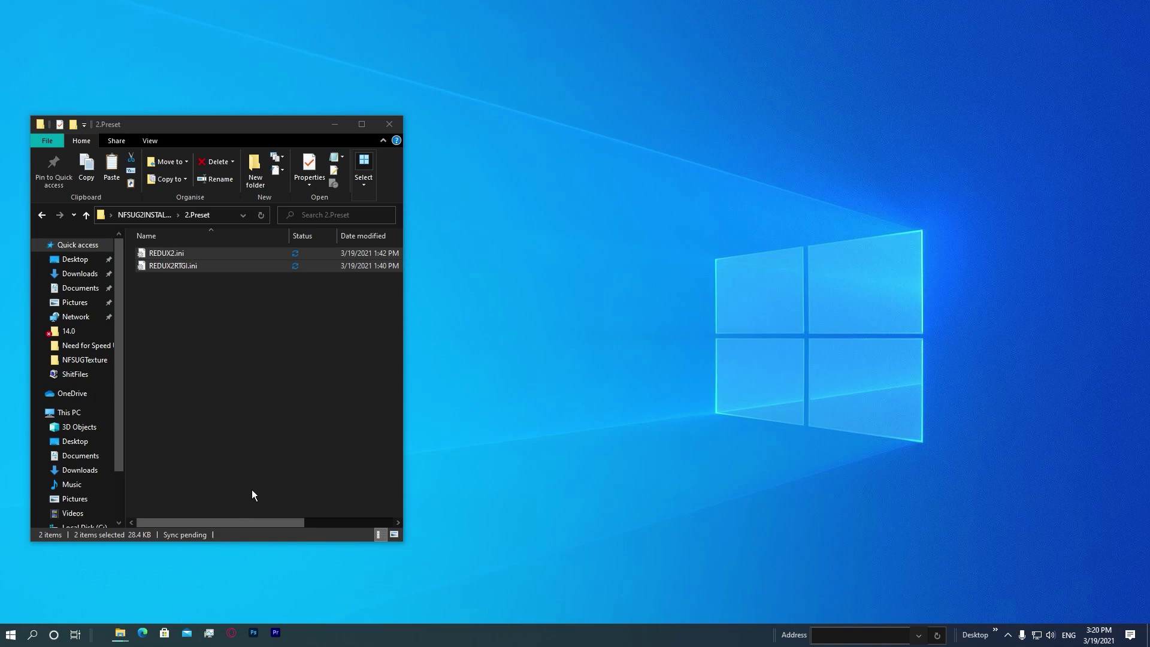
scroll(105, 519, "down", 1)
left_click(95, 504)
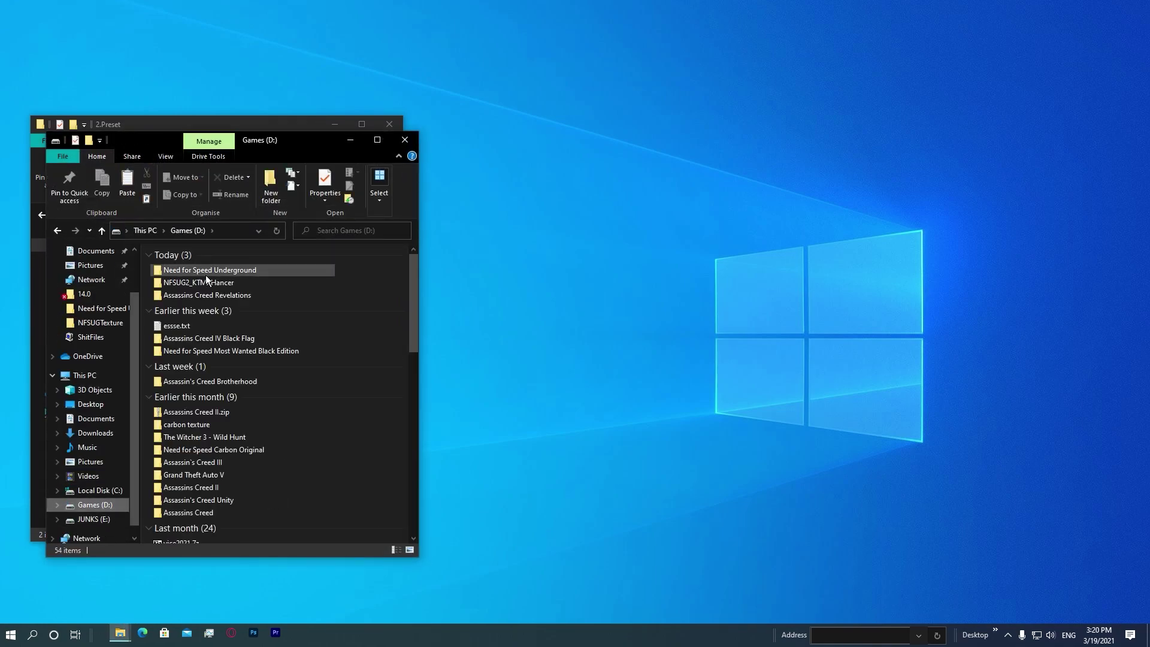
double_click(204, 267)
scroll(179, 389, "down", 5)
scroll(156, 437, "down", 1)
right_click(157, 436)
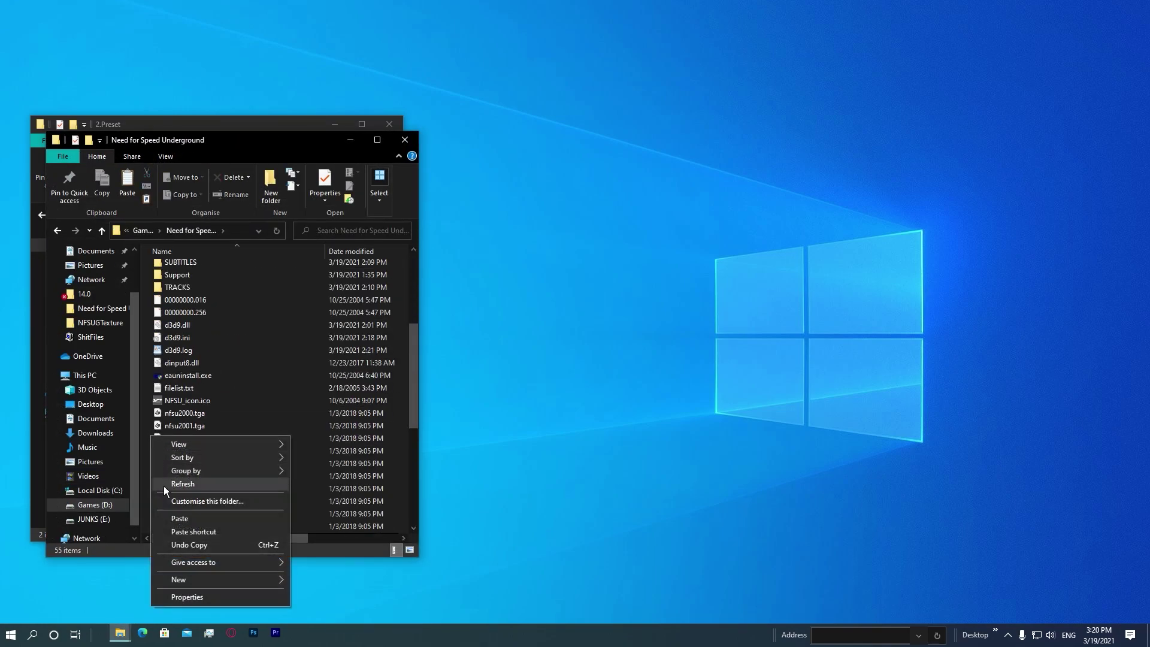
left_click(179, 520)
left_click(509, 221)
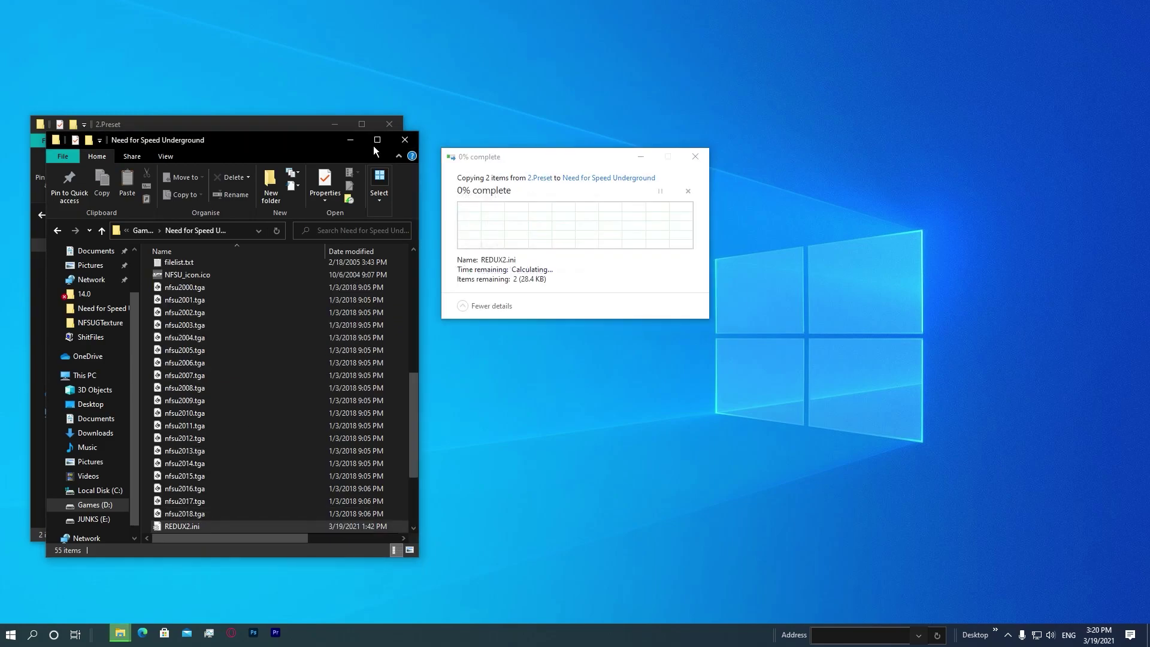
Step: Check the pasted REDUX2.ini and REDUX2RTGI.ini files in the maximized game folder window
left_click(377, 139)
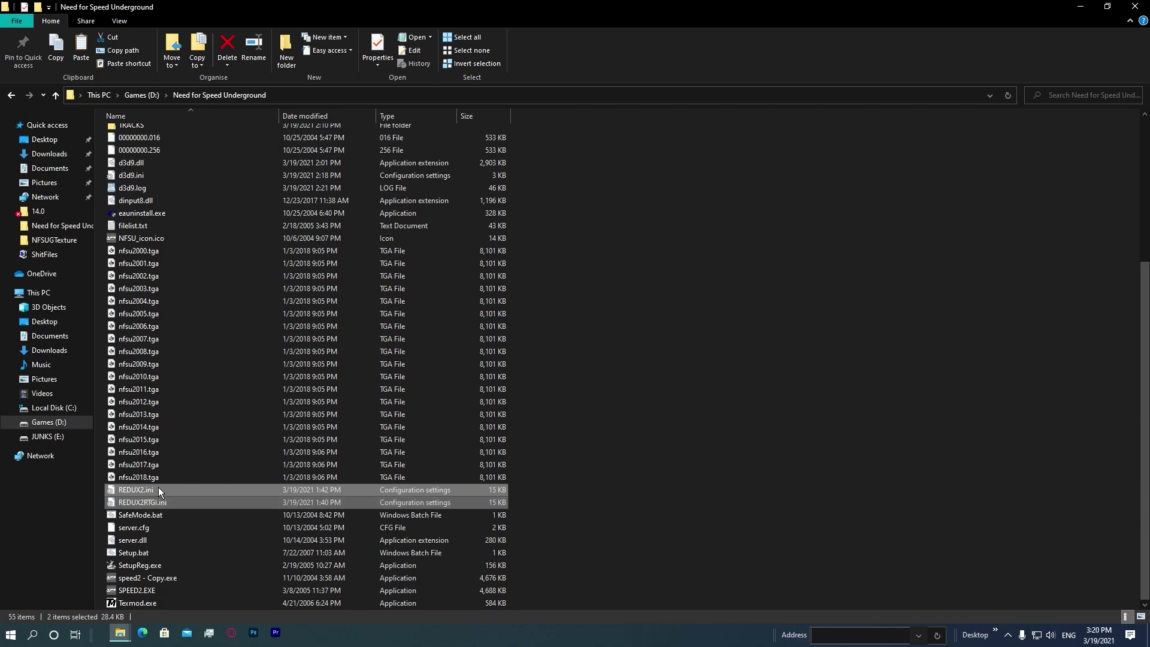
left_click(530, 487)
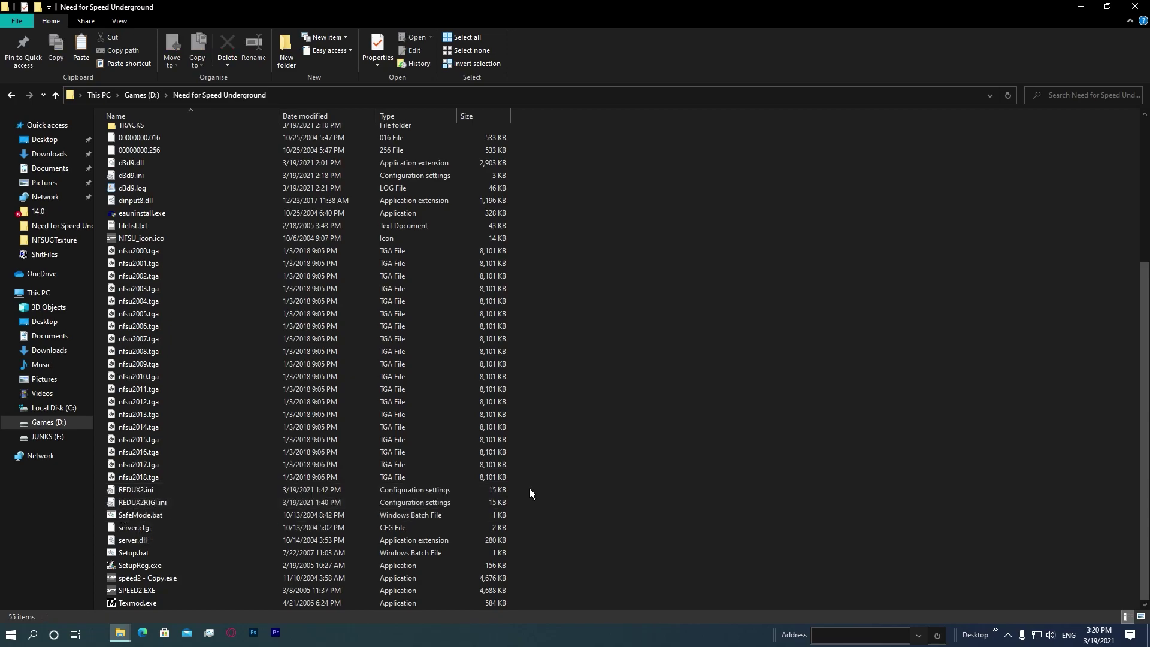
left_click(150, 502)
left_click(135, 489, "shift")
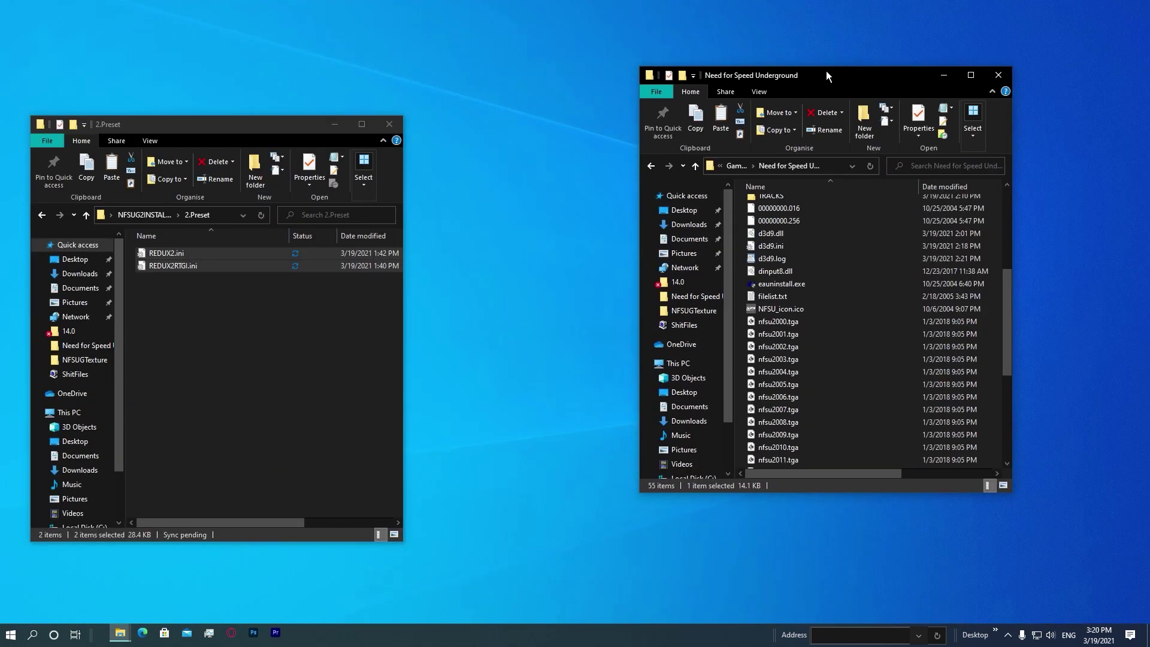
Step: Place the game folder window beside the preset window and return the preset window to the NFSUG2INSTALLATION folder
left_click_drag(825, 75, 854, 127)
left_click(233, 340)
key("alt+Left")
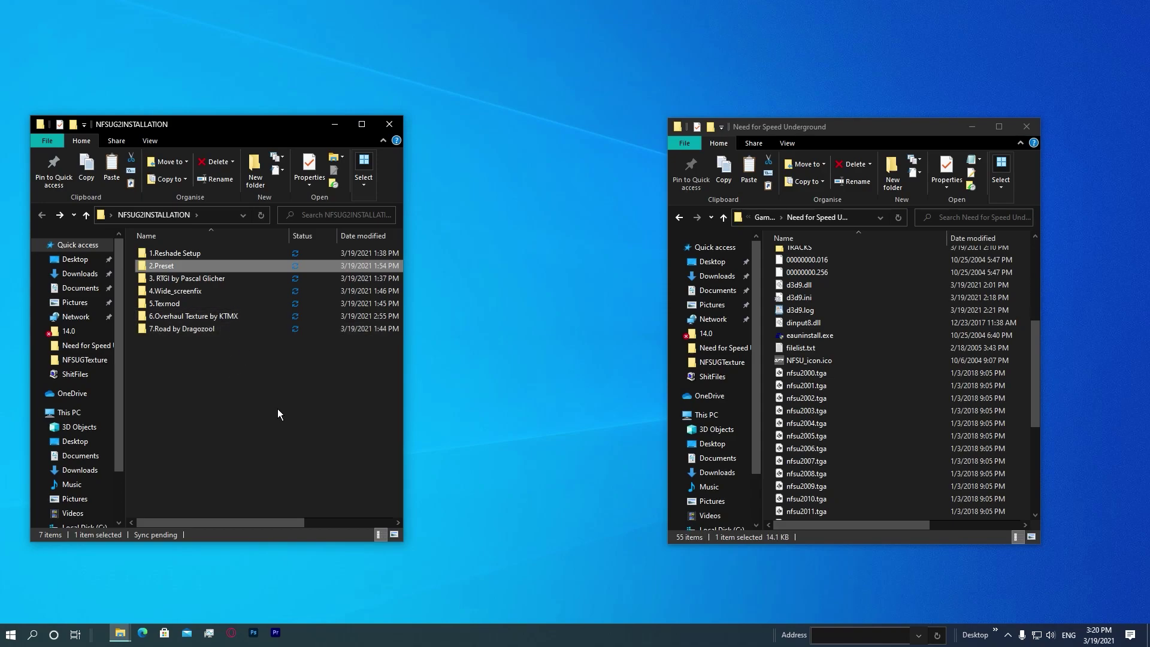
left_click(298, 426)
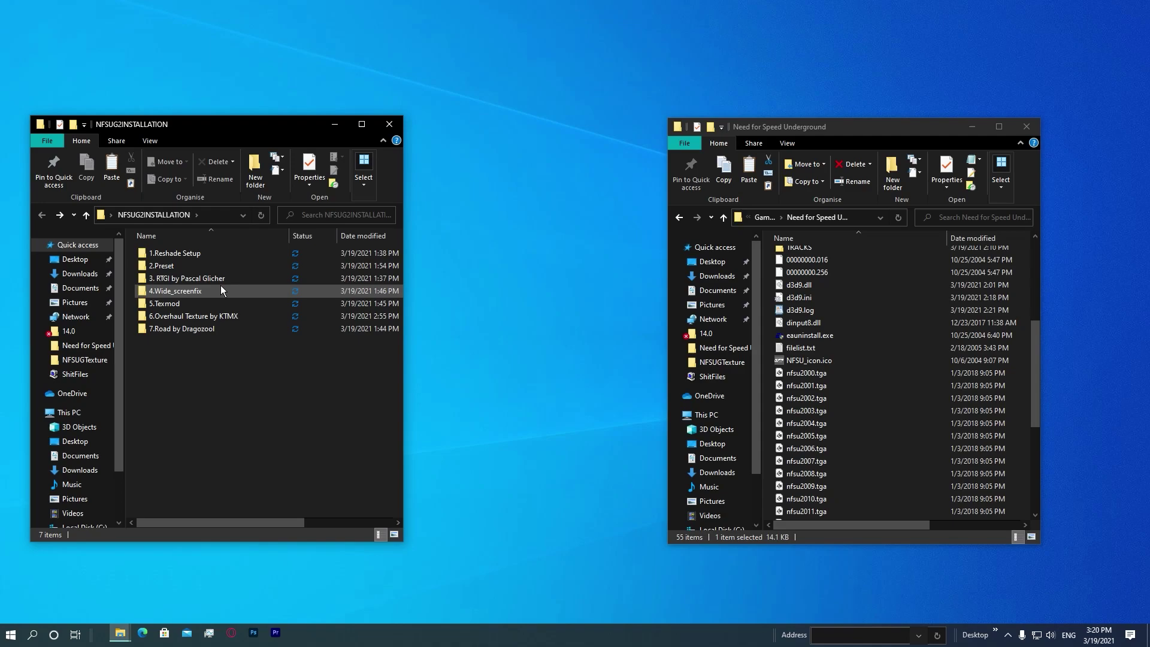
Step: Point out the 3. RTGI folder and the matching REDUX2RTGI.ini preset in the game folder
left_click(223, 282)
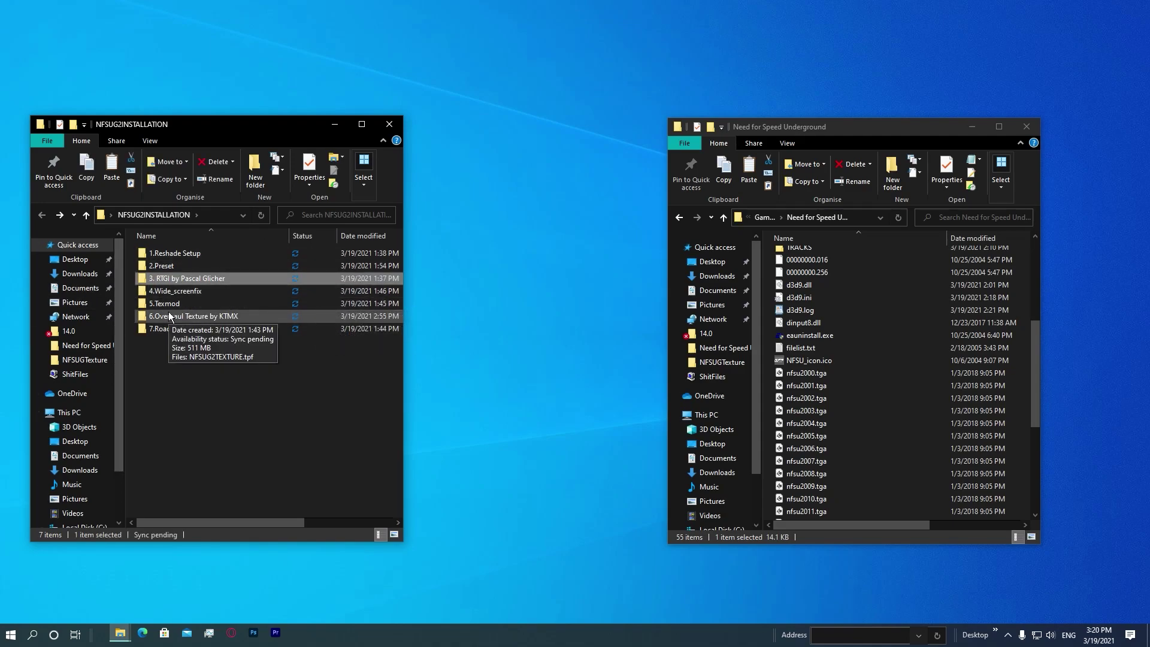
scroll(838, 449, "down", 6)
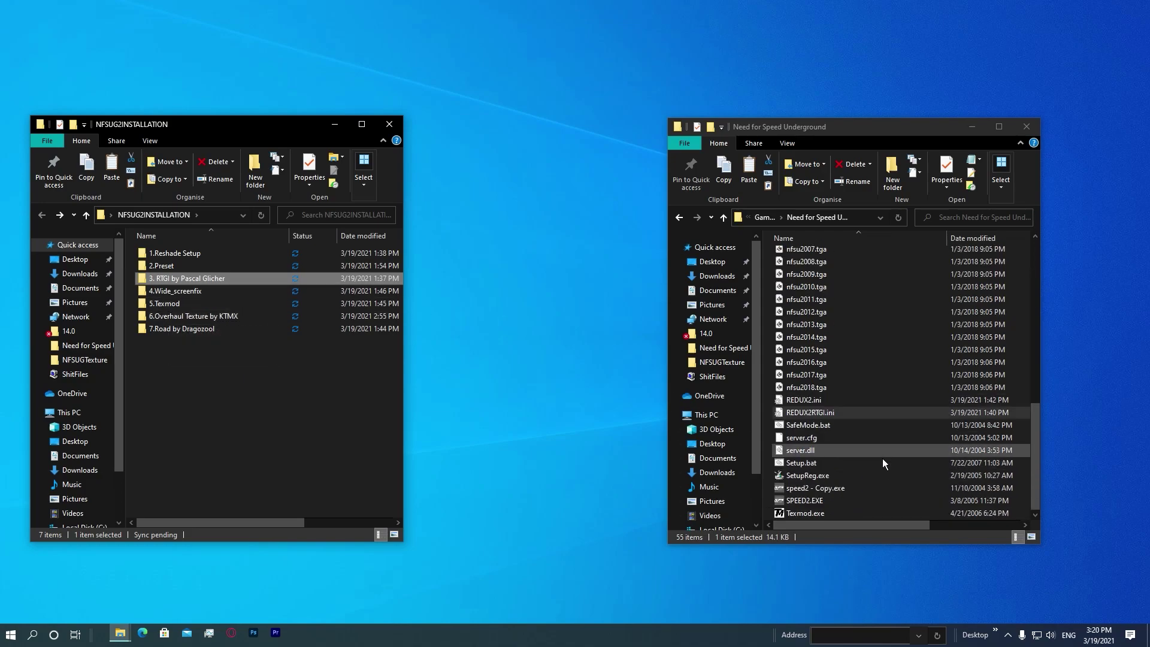
left_click(831, 415)
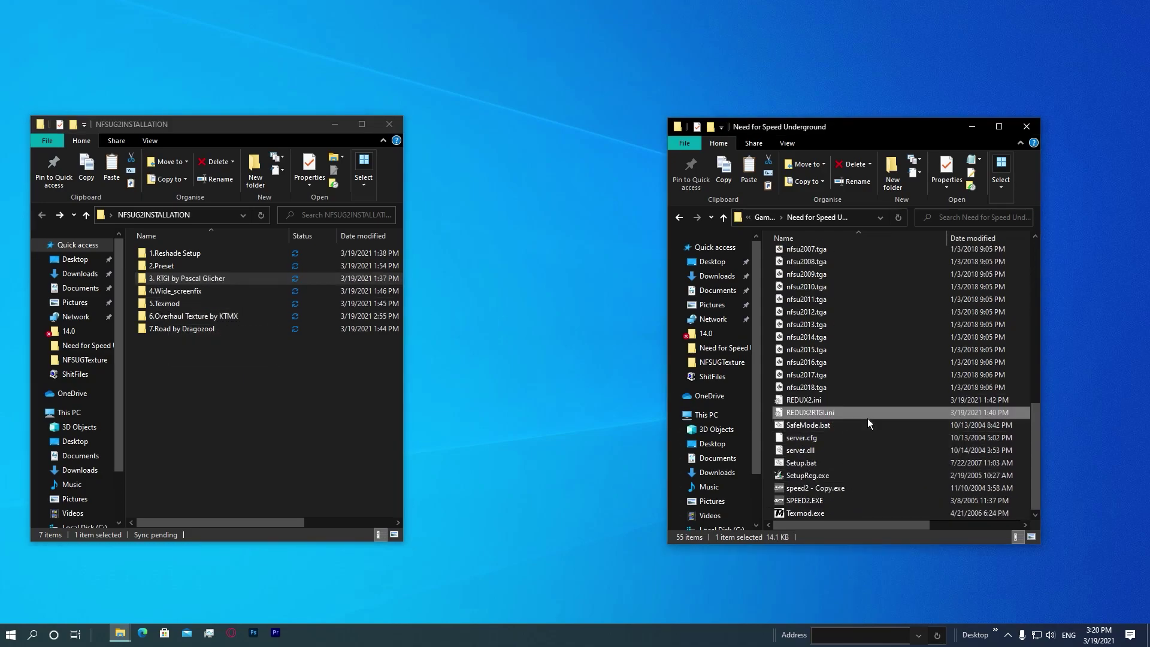
scroll(911, 401, "up", 10)
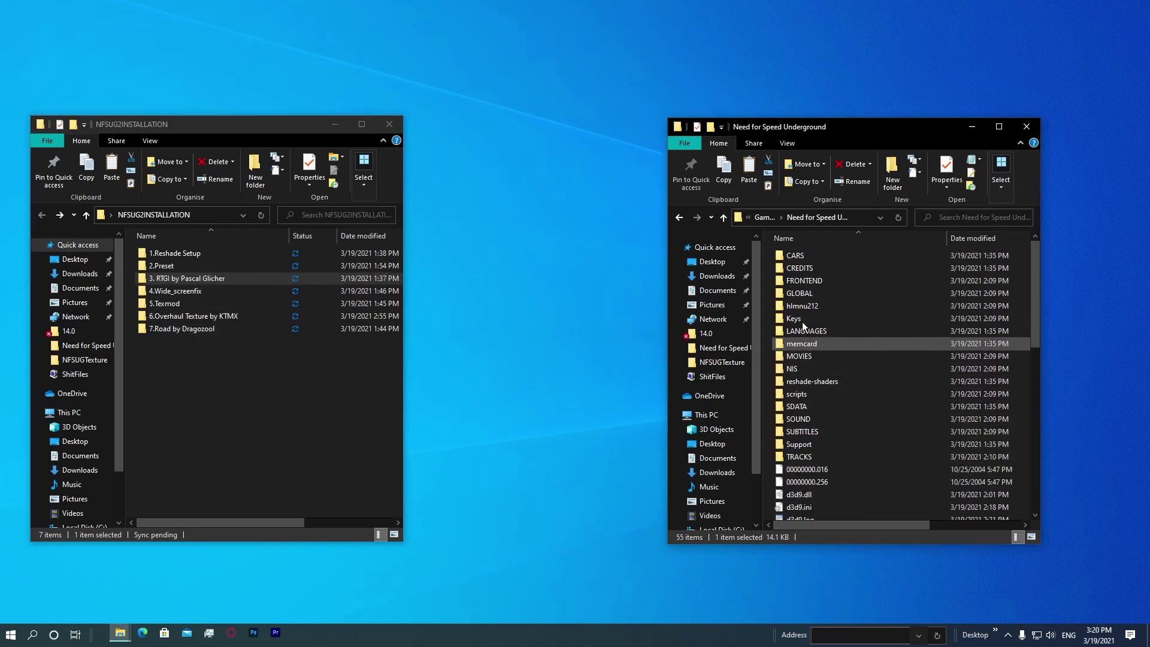
Step: Examine the contents of the game's reshade-shaders folder, where the RTGI files belong, and return to the game folder
left_click(275, 278)
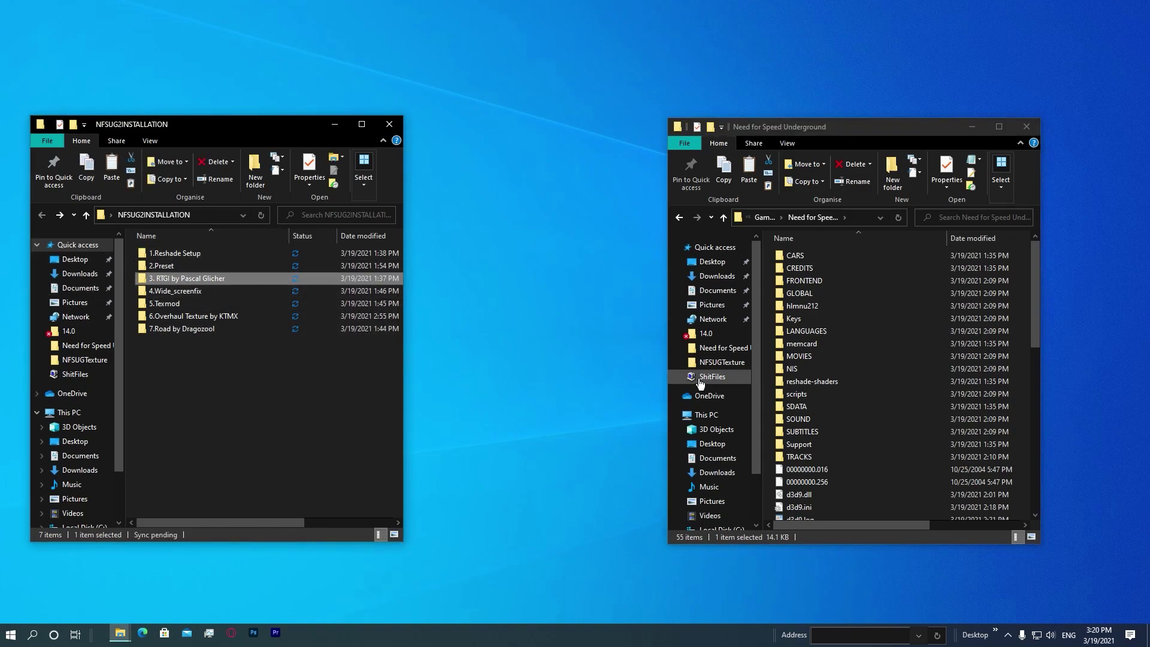
double_click(826, 382)
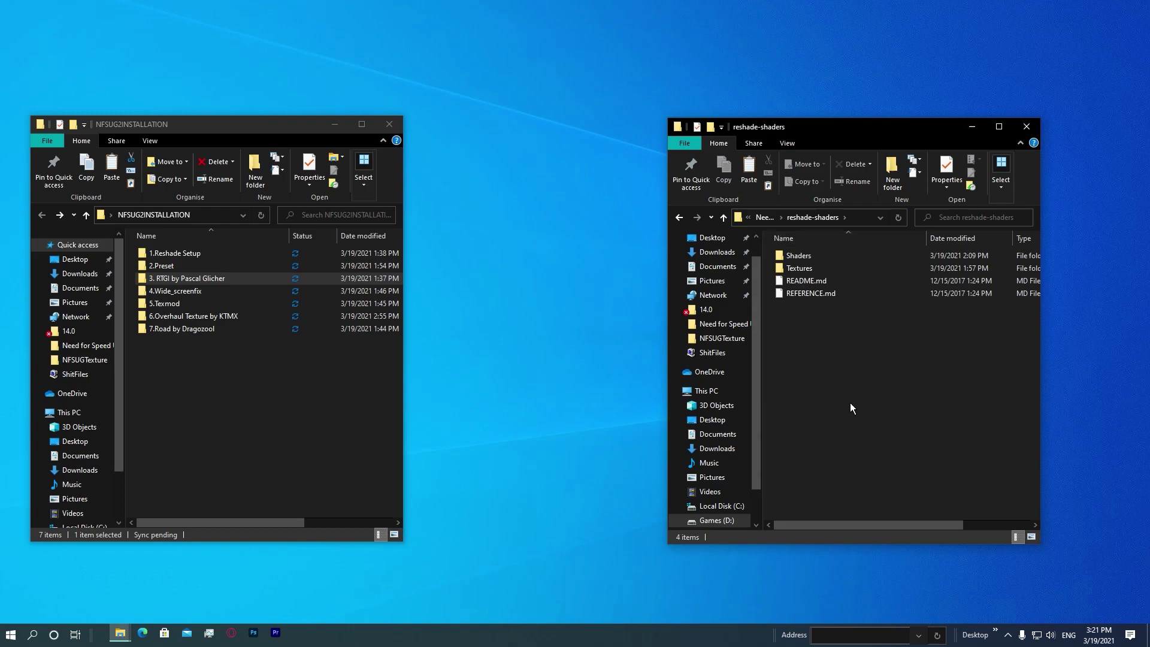
double_click(832, 379)
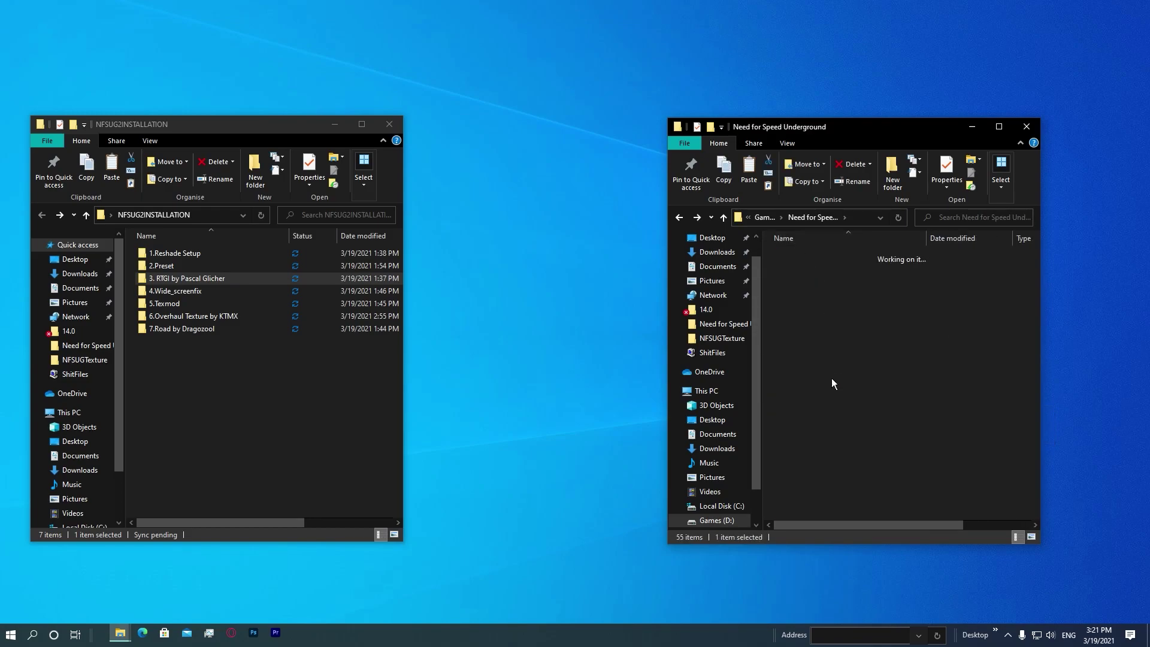
key("ctrl+a")
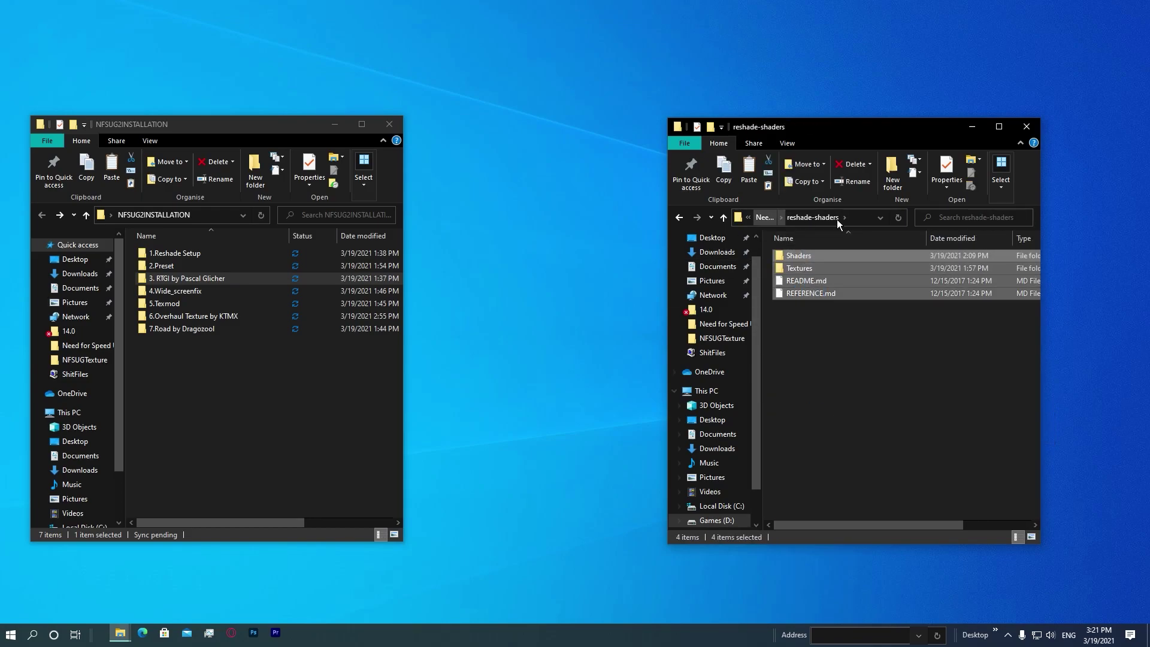
left_click(764, 217)
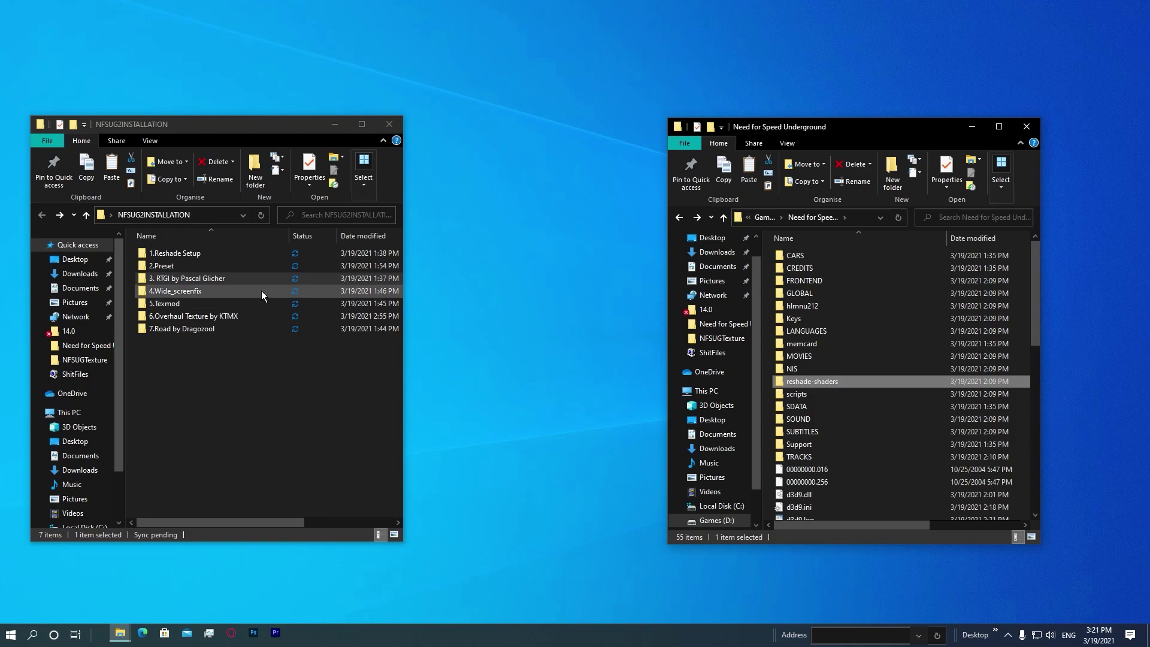
Step: Examine the contents of the game's scripts folder and return to the game folder
double_click(795, 394)
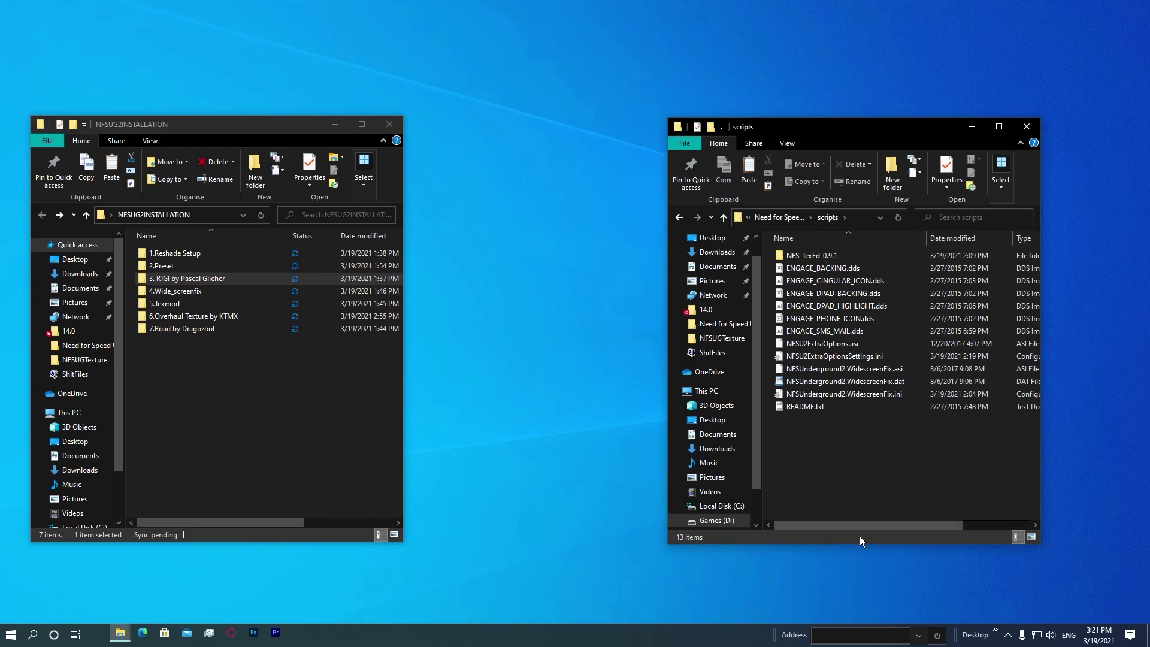
left_click_drag(863, 526, 804, 517)
key("BackSpace")
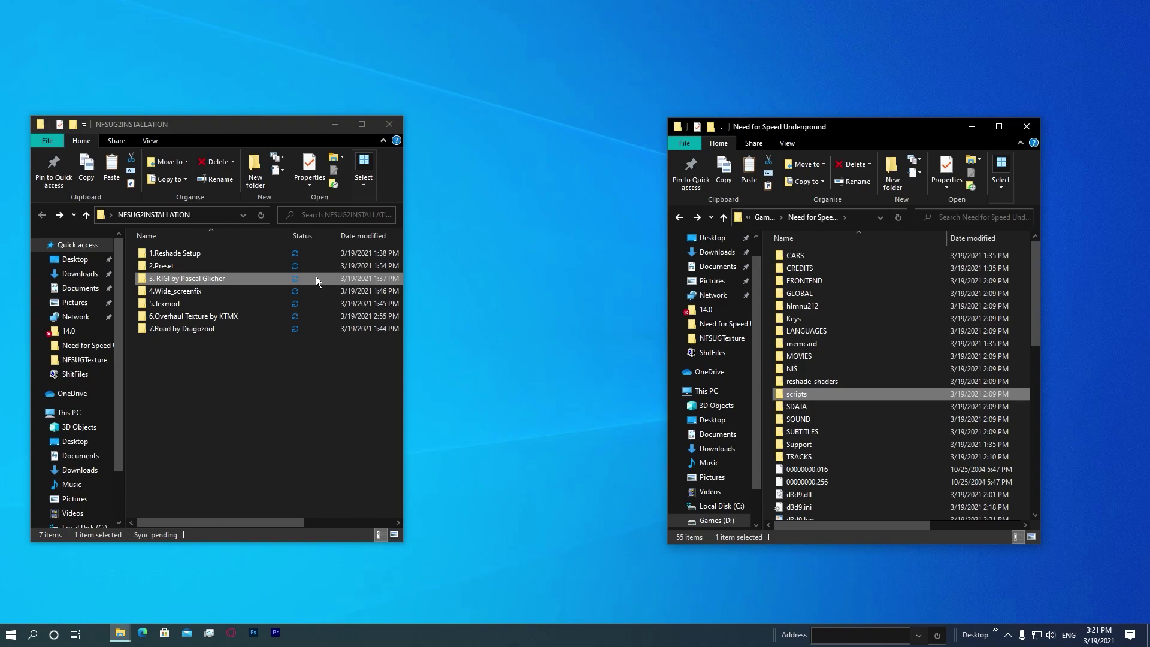
Step: Try to copy the scripts folder and dinput8.dll from 4.Wide_screenfix into the game folder, and return to NFSUG2INSTALLATION
left_click(193, 314)
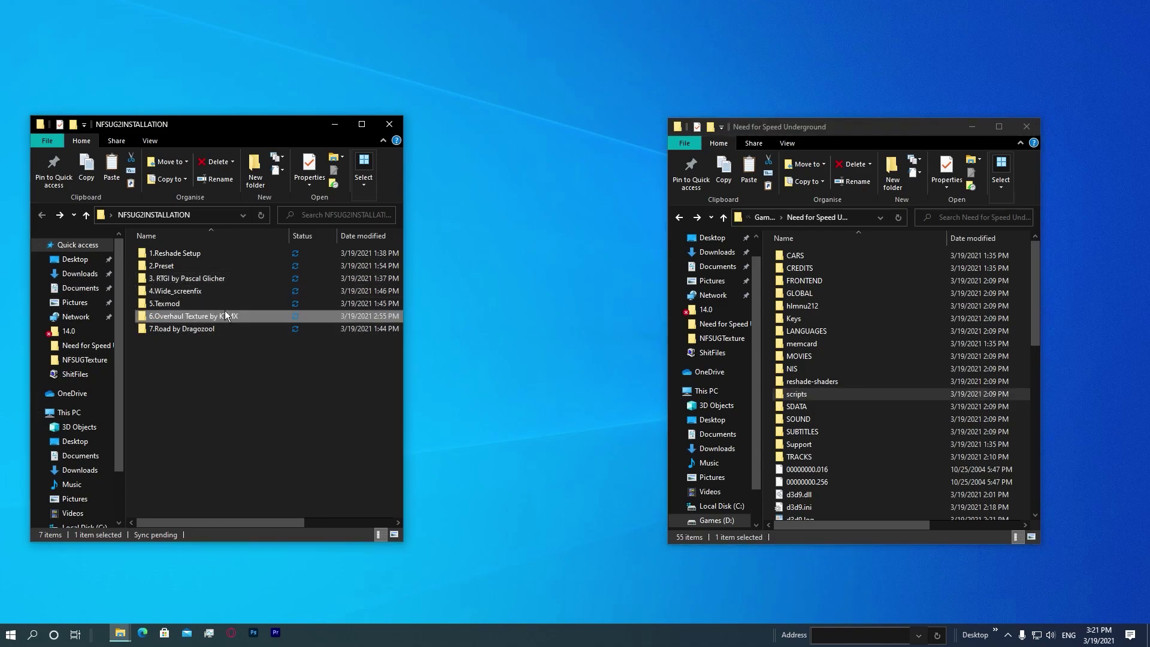
double_click(221, 290)
left_click_drag(203, 281, 874, 483)
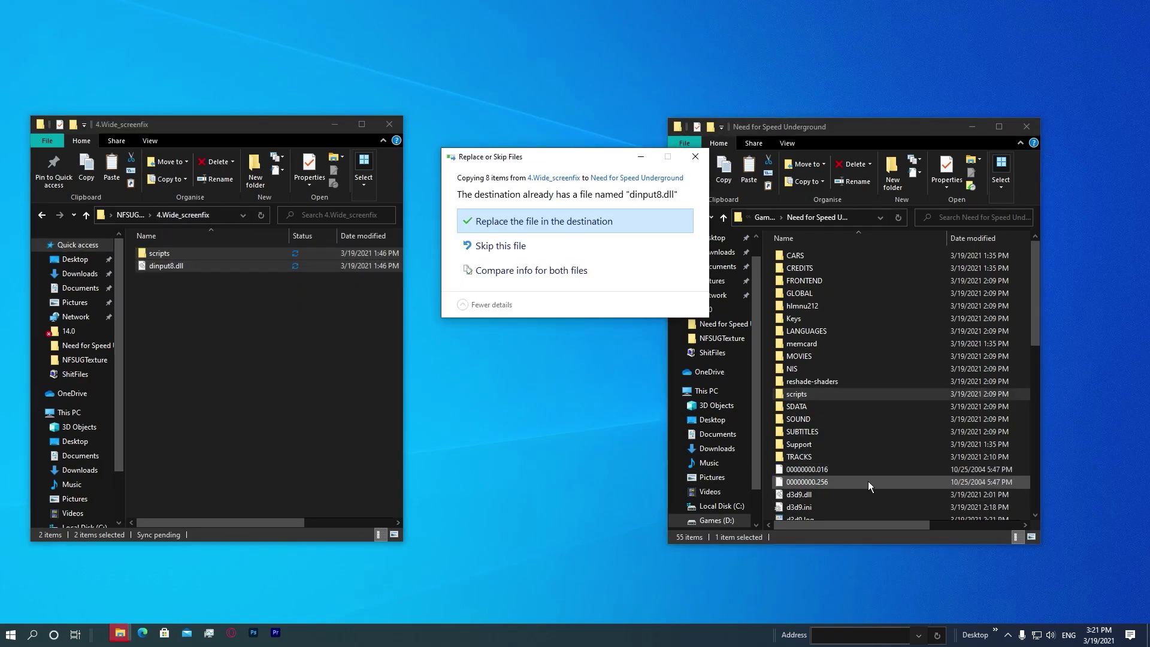
left_click(695, 157)
key("BackSpace")
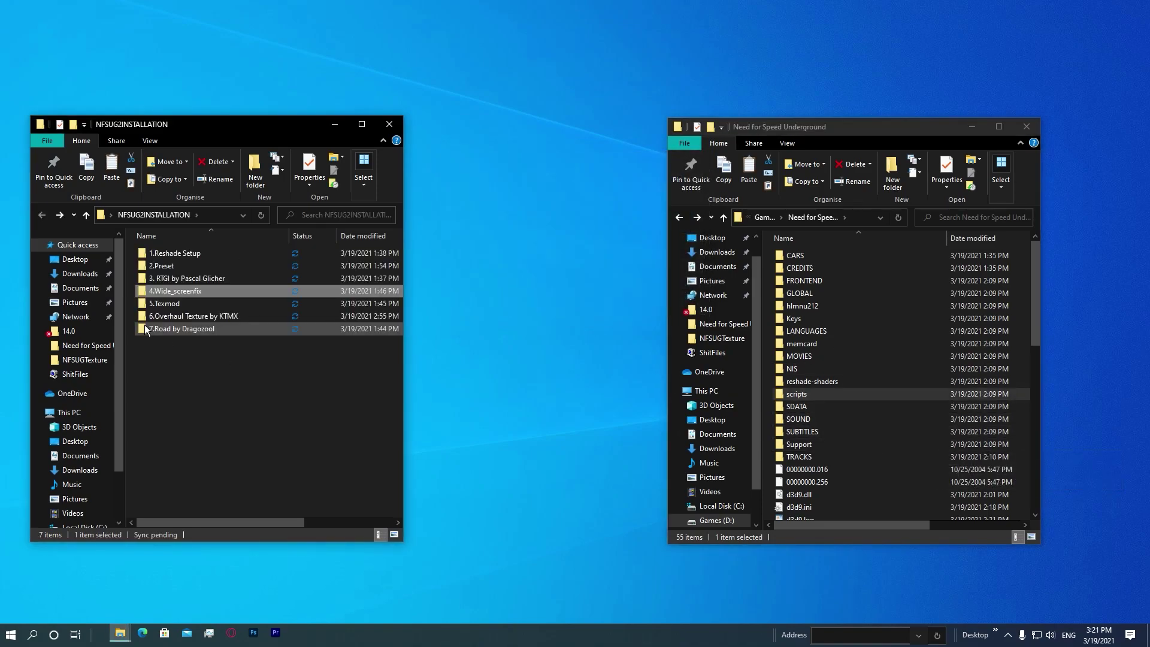
scroll(962, 464, "down", 3)
scroll(947, 476, "up", 3)
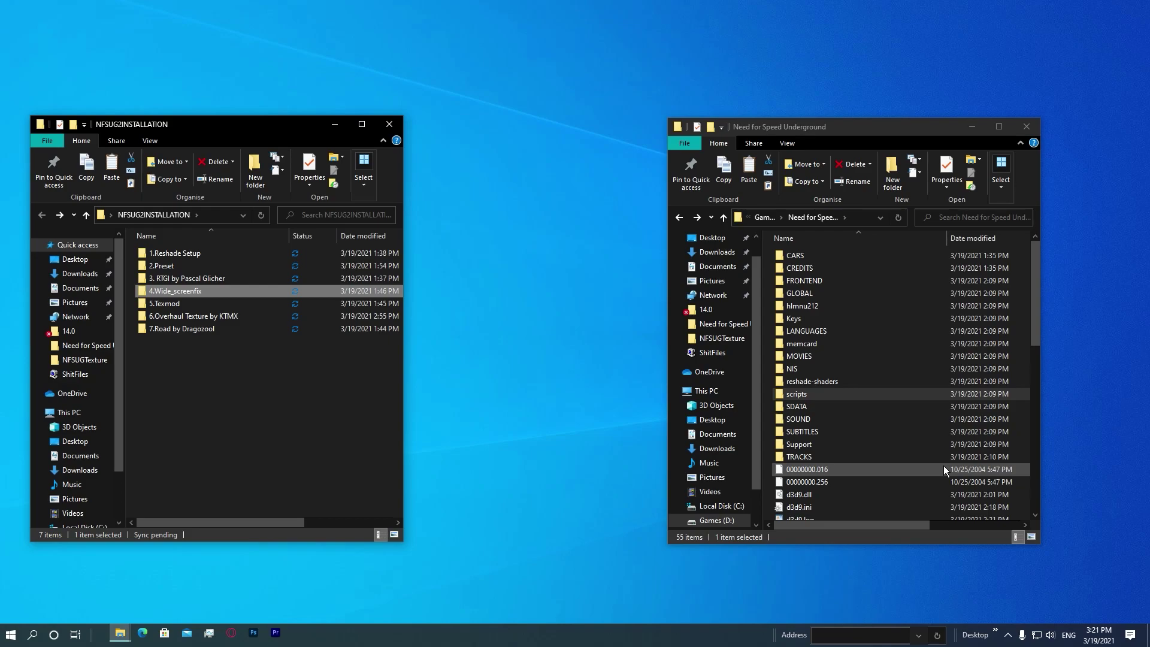
scroll(943, 469, "down", 3)
scroll(944, 469, "up", 3)
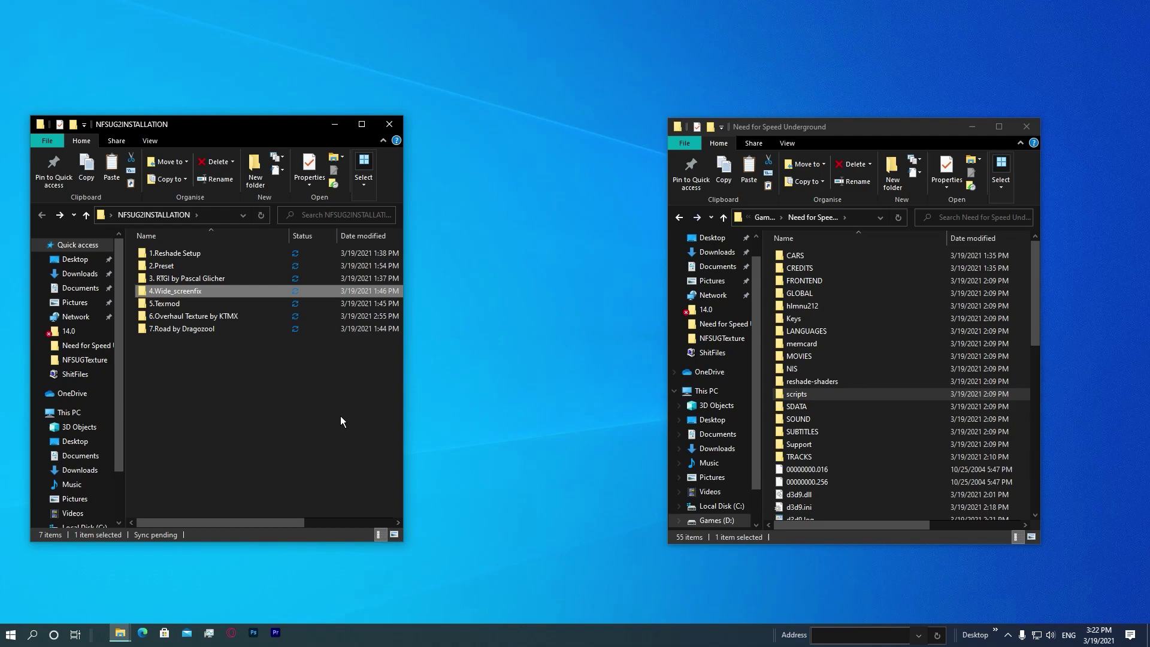
Step: Launch Texmod.exe from the 5.Texmod folder and place its window between the two folder windows
double_click(300, 305)
double_click(167, 253)
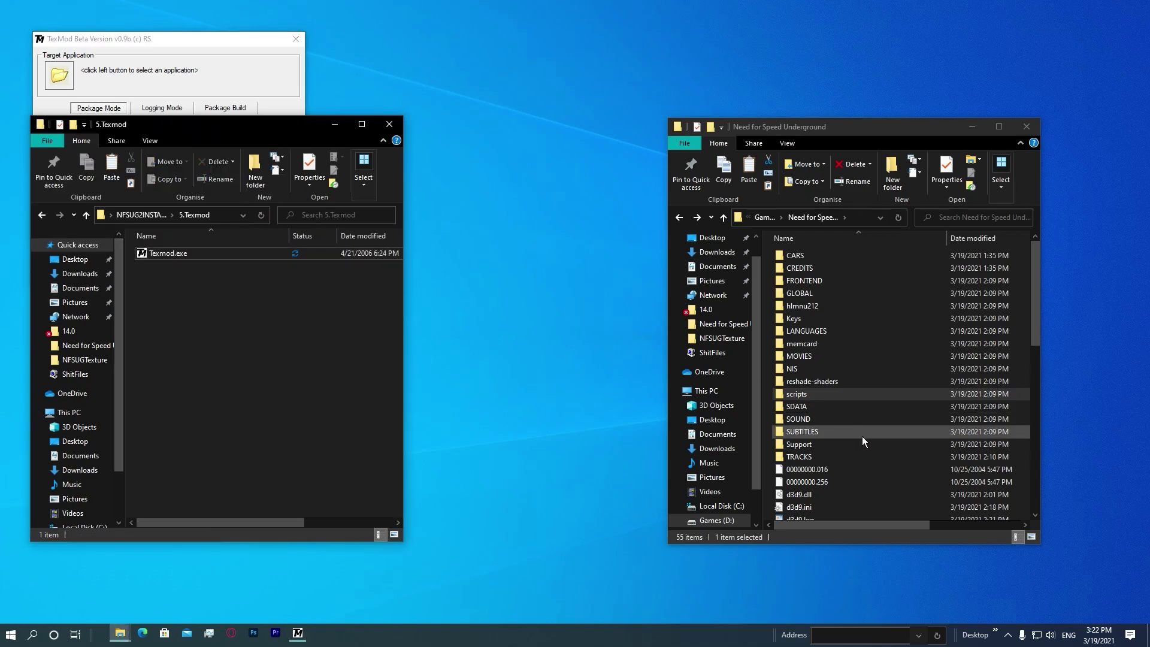
scroll(922, 472, "down", 11)
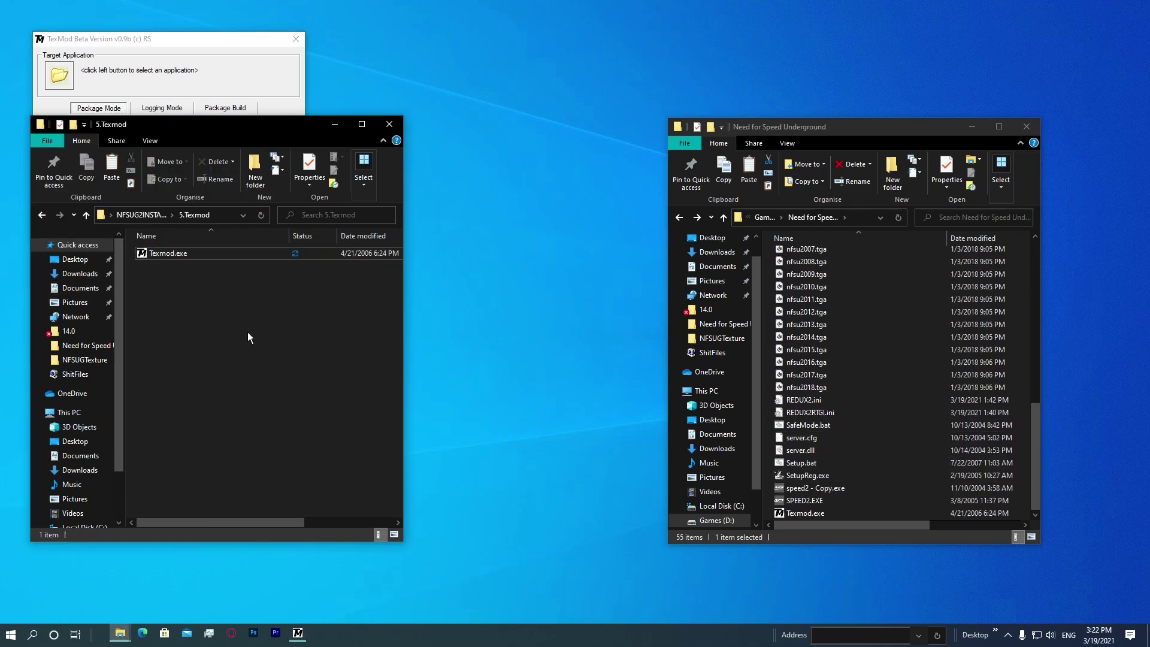
key("alt+Up")
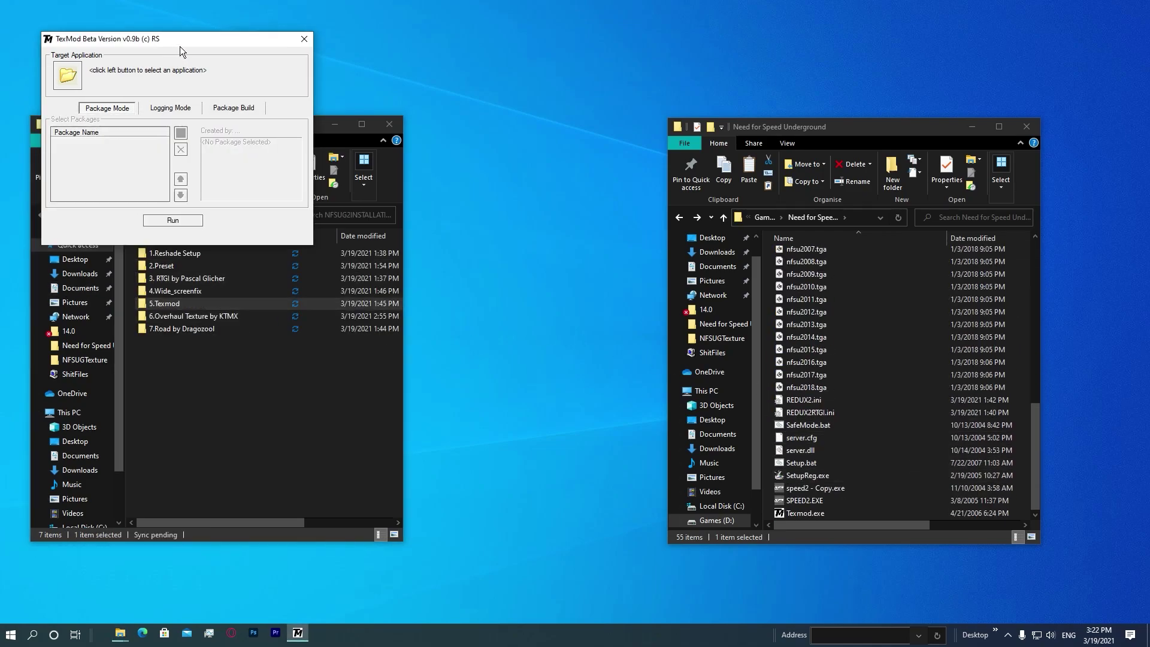
left_click_drag(180, 46, 703, 210)
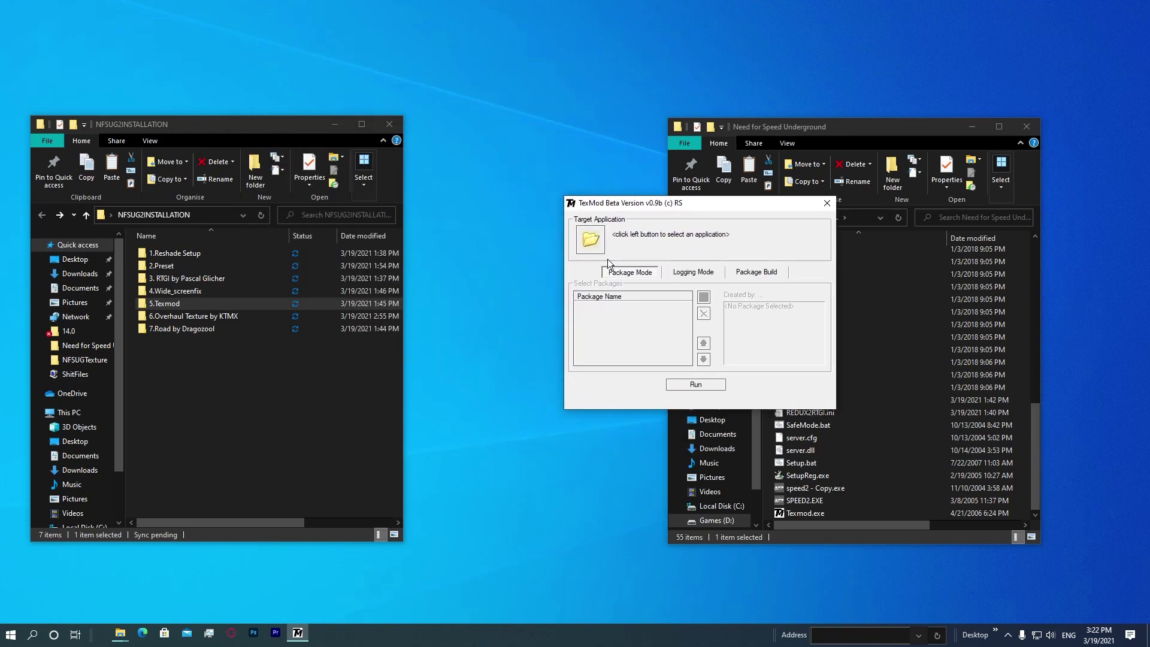
Step: Set SPEED2.EXE from the Need for Speed Underground folder on drive D: as TexMod's target application
left_click(590, 243)
left_click(636, 248)
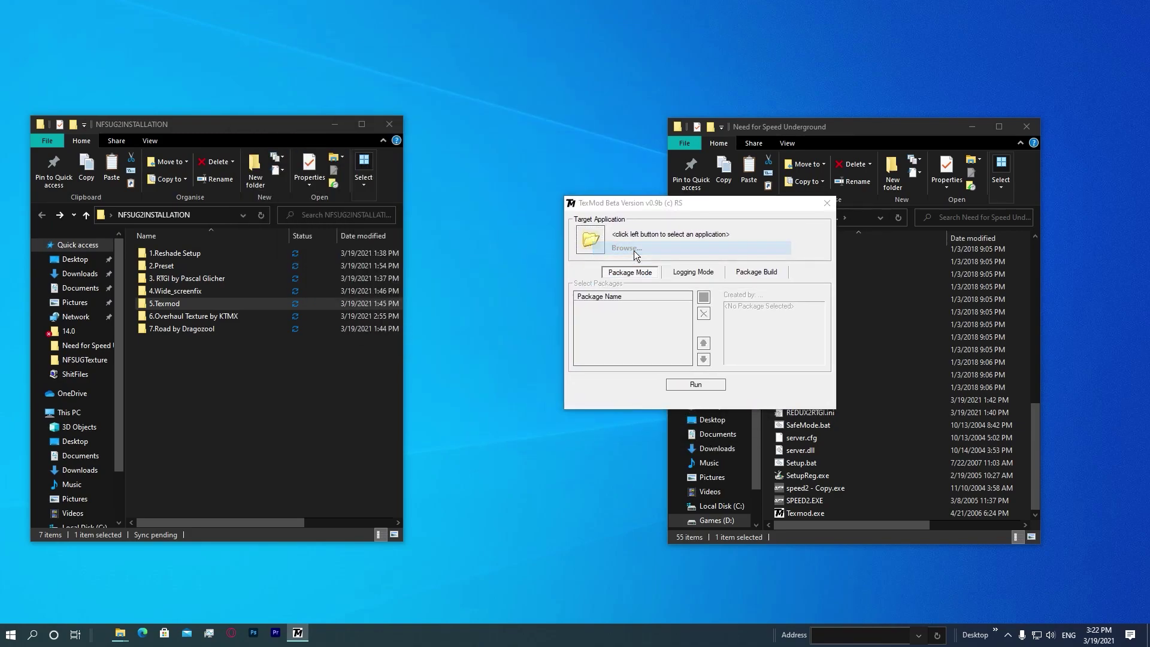
left_click(598, 360)
double_click(689, 358)
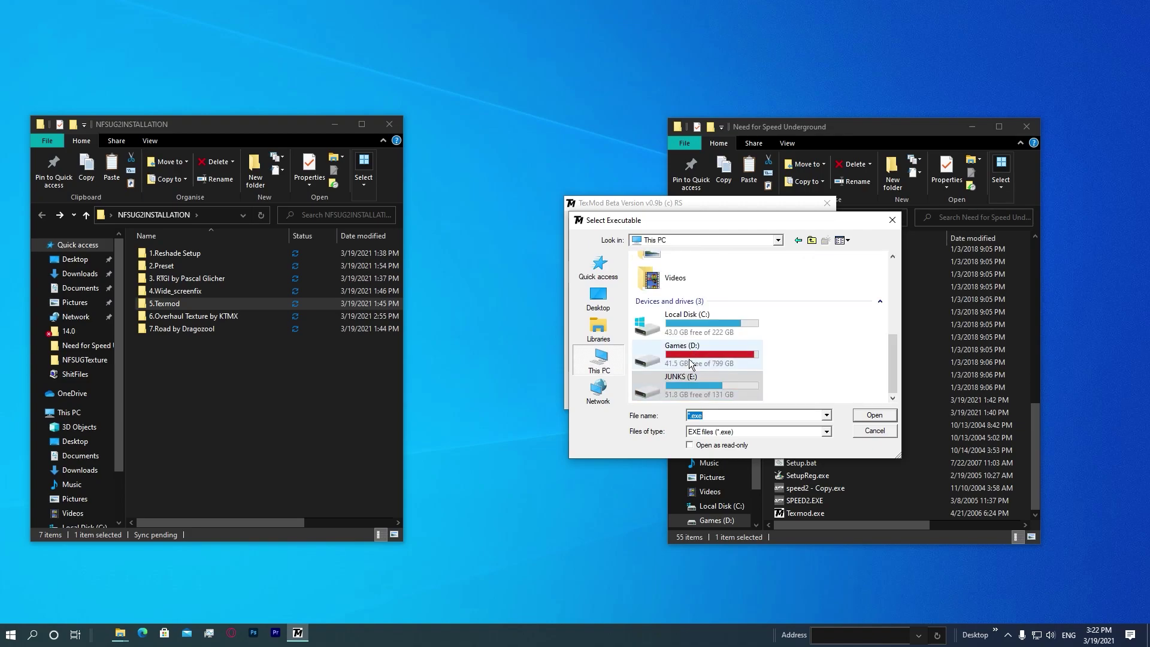
double_click(696, 284)
scroll(702, 315, "down", 4)
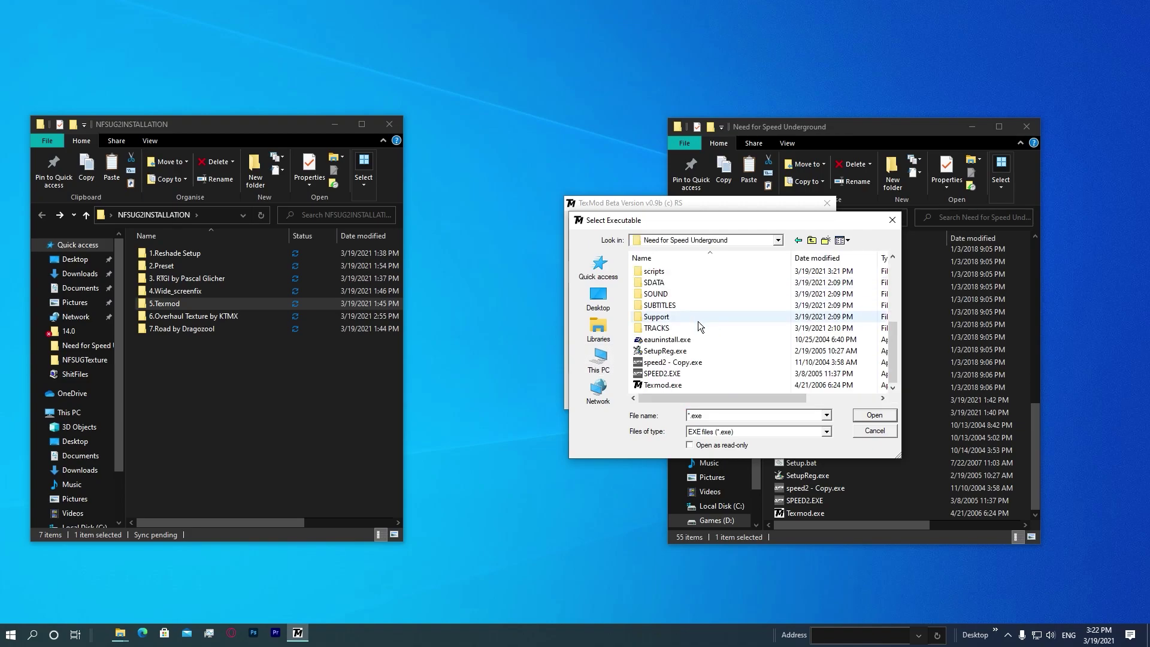
double_click(698, 375)
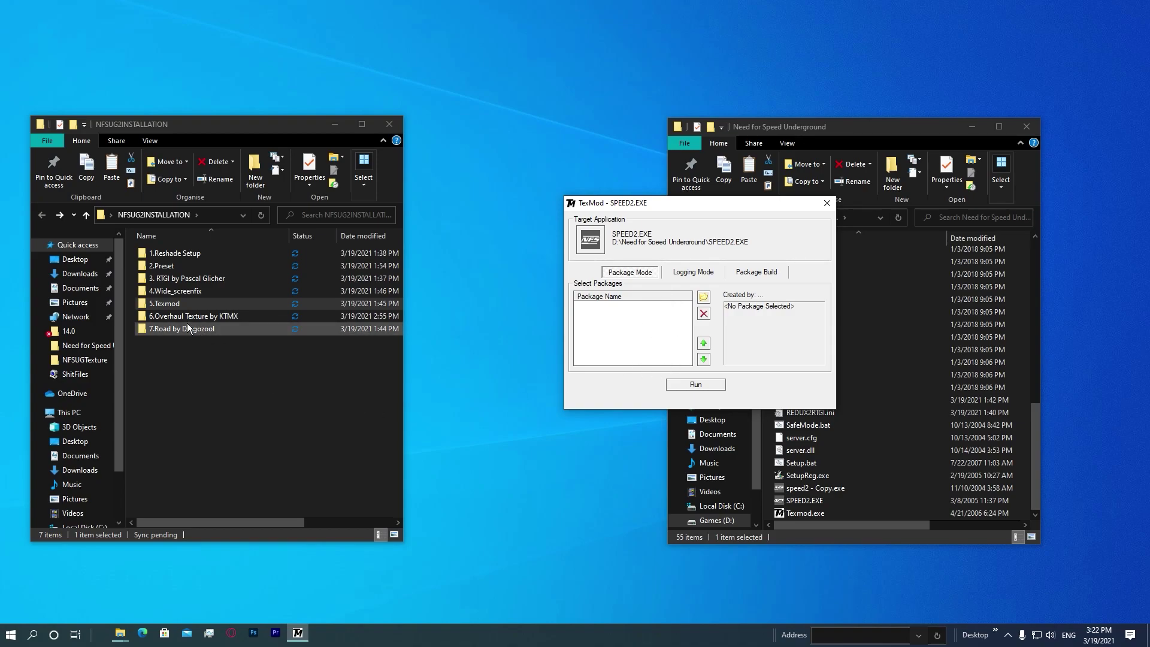
Step: Check the NFSUG2TEXTURE.tpf file in 6.Overhaul Texture by KTMX and return to the NFSUG2INSTALLATION folder
left_click(209, 318)
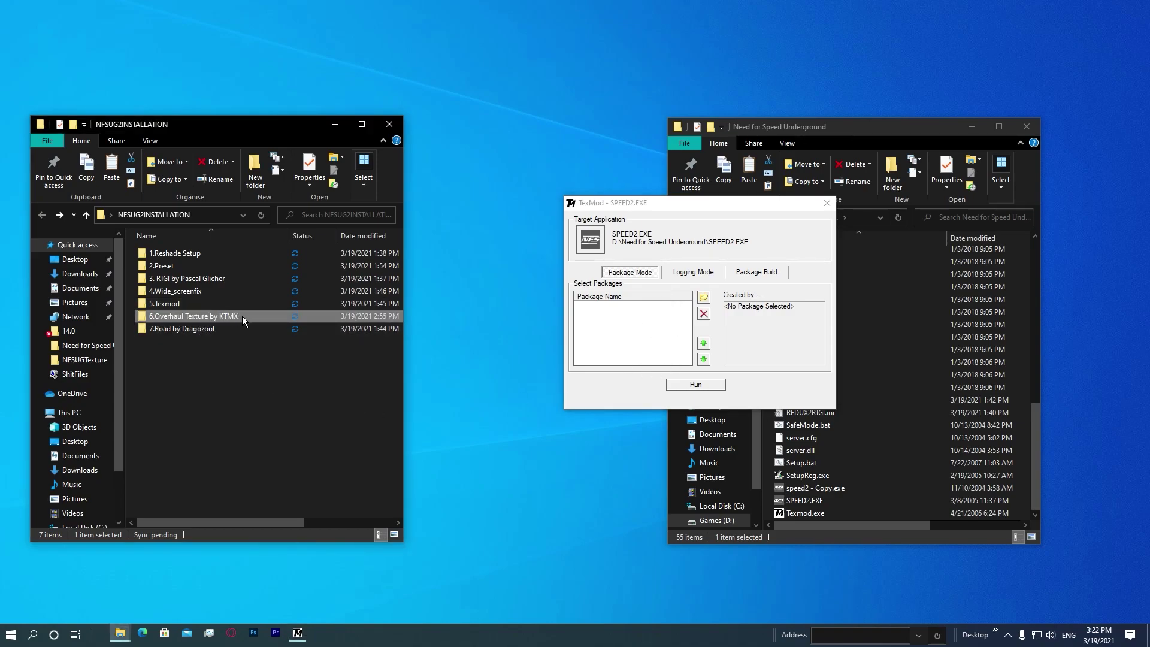
mouse_move(242, 315)
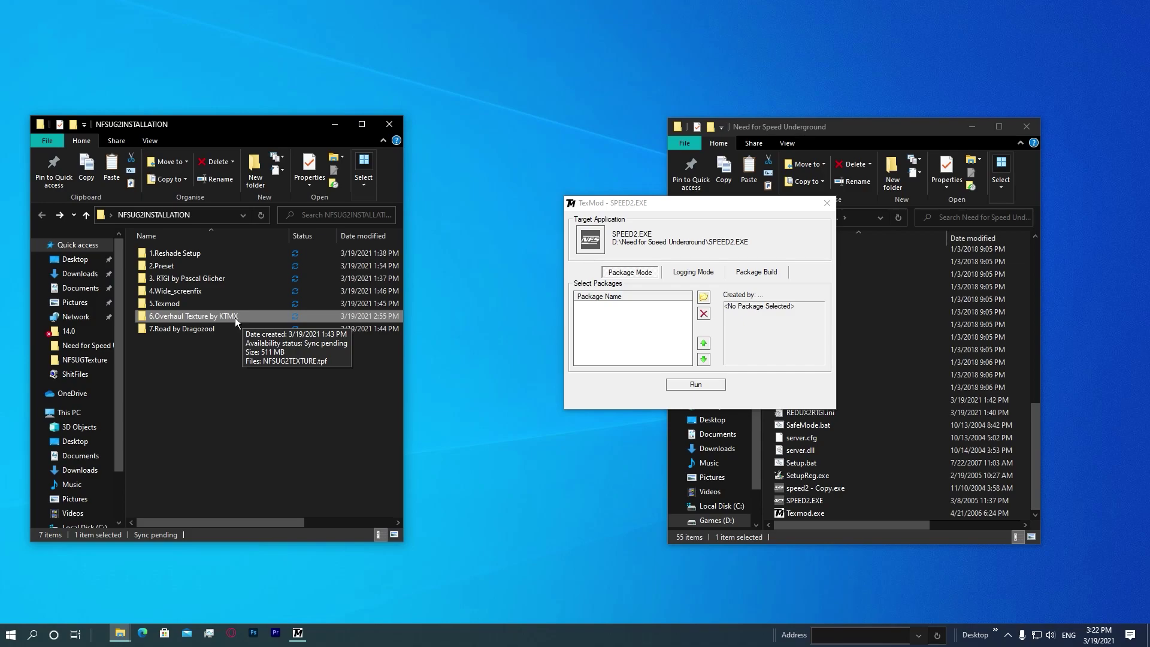
double_click(248, 318)
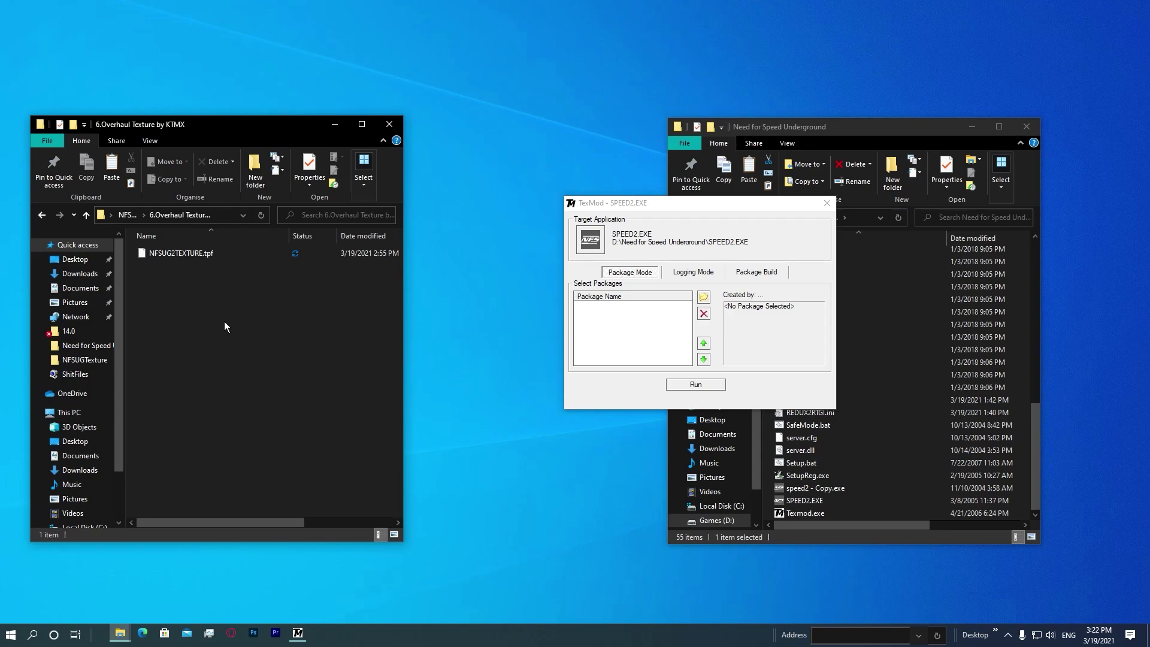
key("alt+Left")
key("alt+Right")
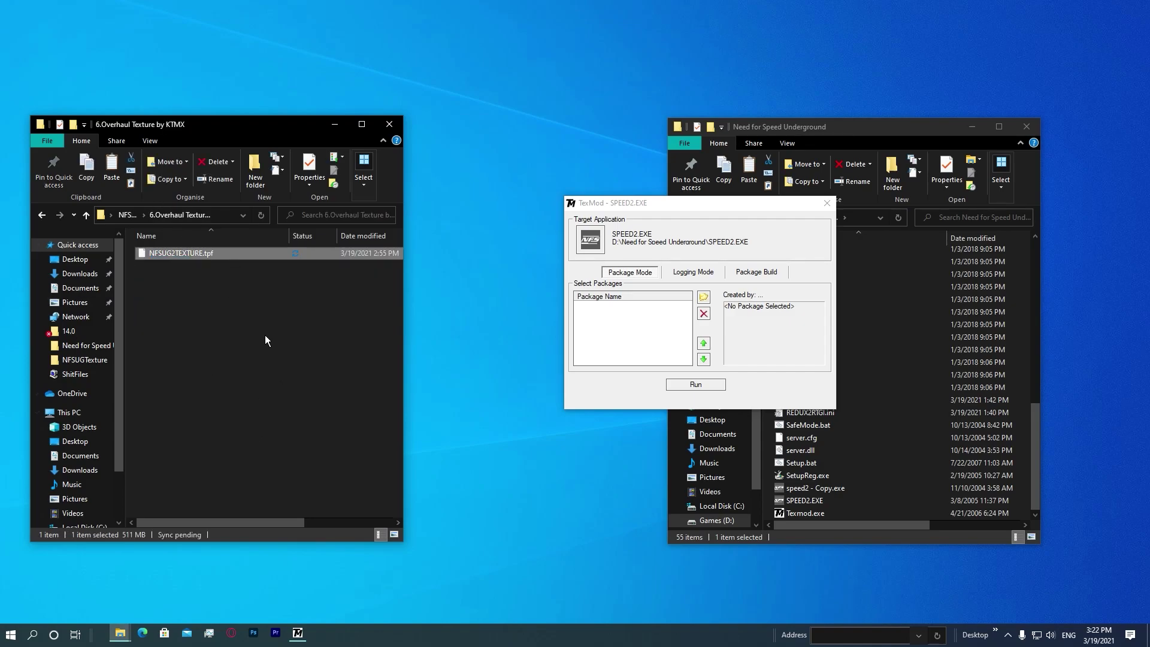
key("alt+Left")
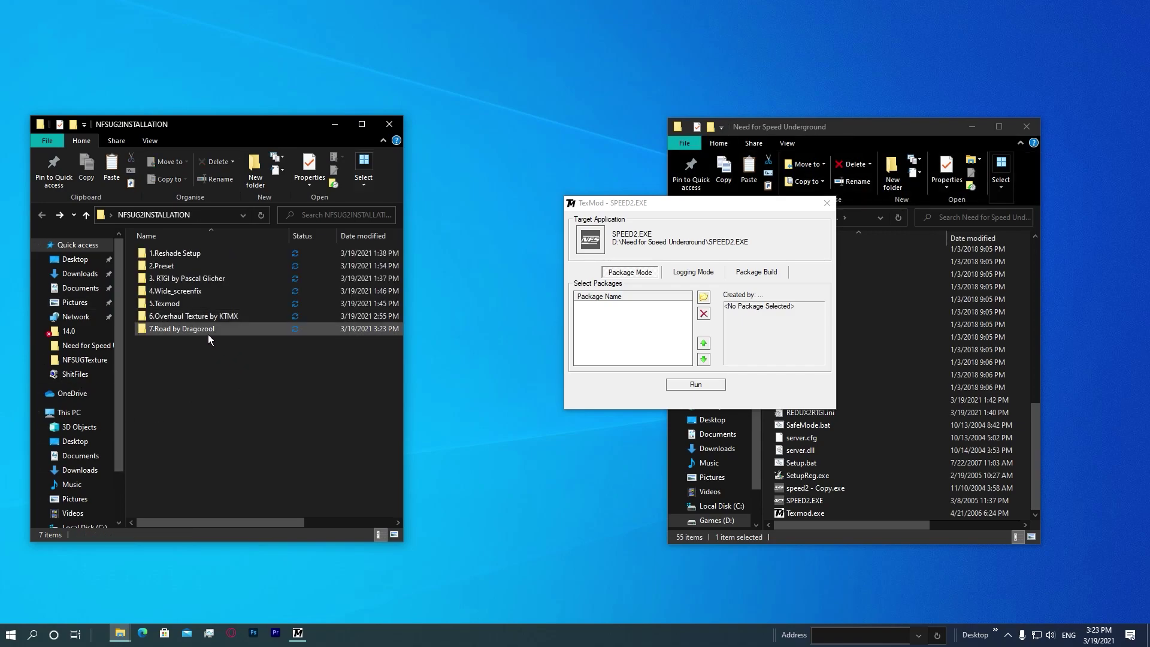
Step: Start browsing for a TexMod package and copy the path of the NFSUG2INSTALLATION folder
left_click(648, 322)
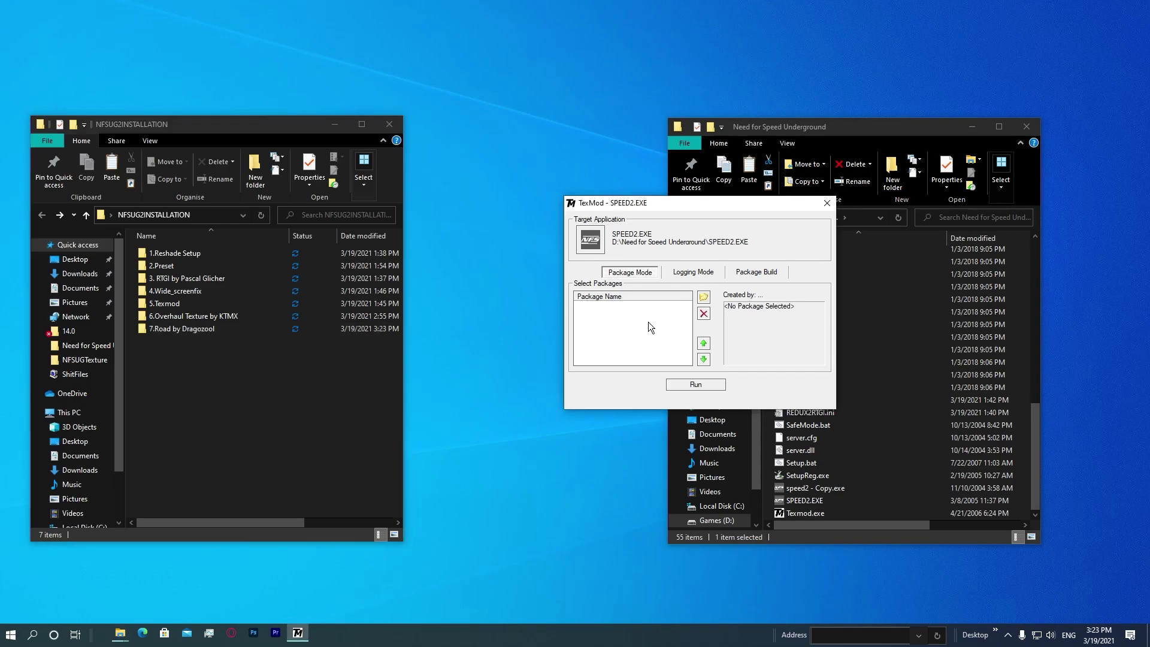
left_click(706, 301)
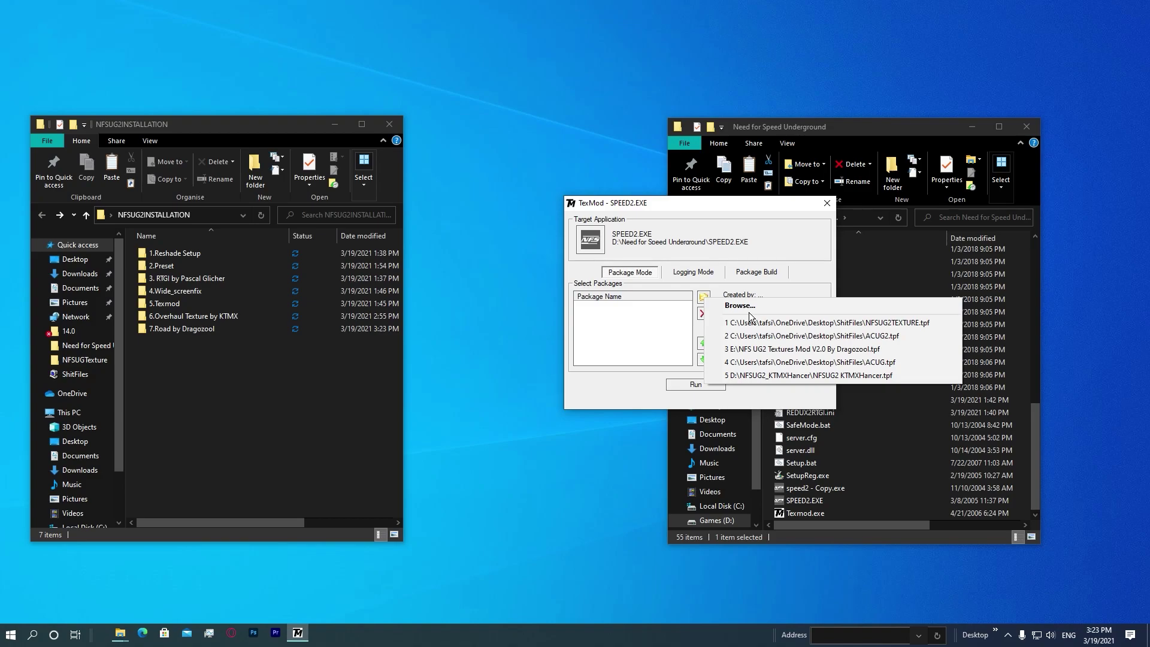
left_click(737, 305)
left_click_drag(436, 141, 673, 164)
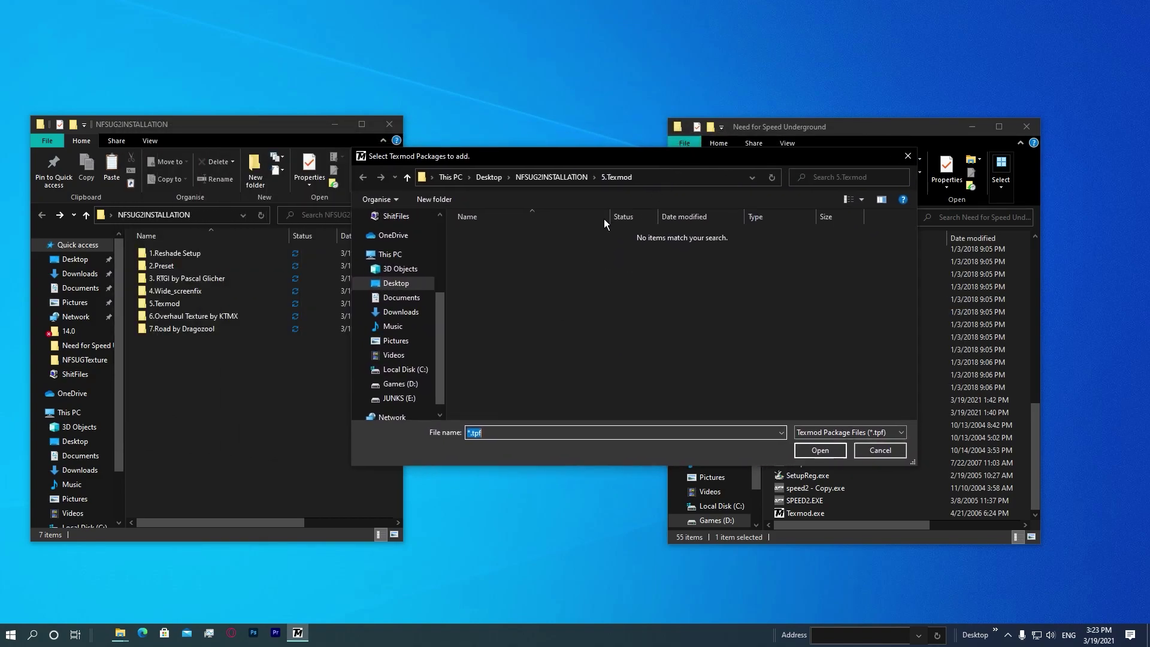
left_click(216, 217)
right_click(217, 217)
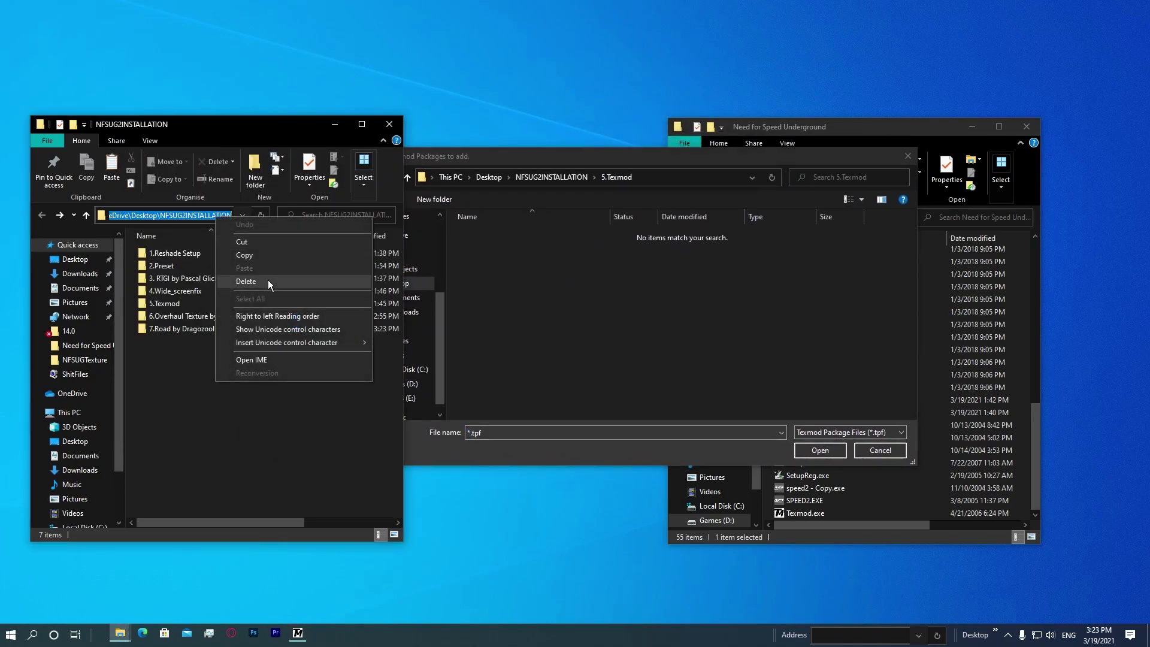
left_click(279, 253)
Step: Go to the copied path in the package browser and add NFSUG2TEXTURE.tpf from 6.Overhaul Texture by KTMX
left_click(681, 181)
right_click(681, 181)
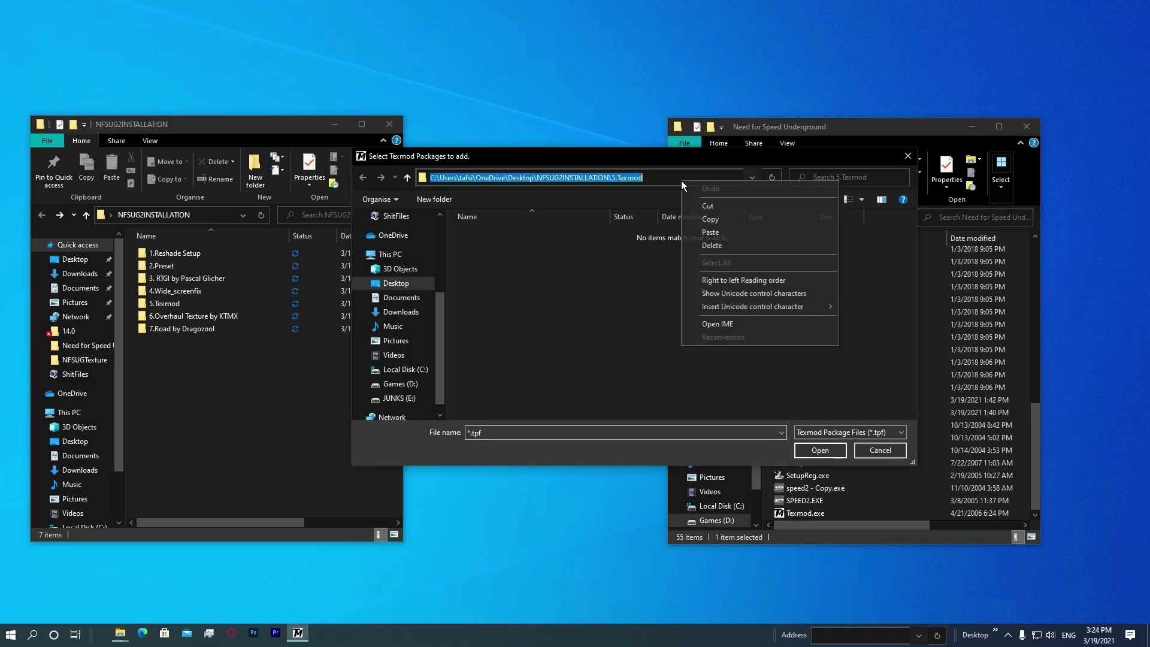
left_click(737, 233)
key("Return")
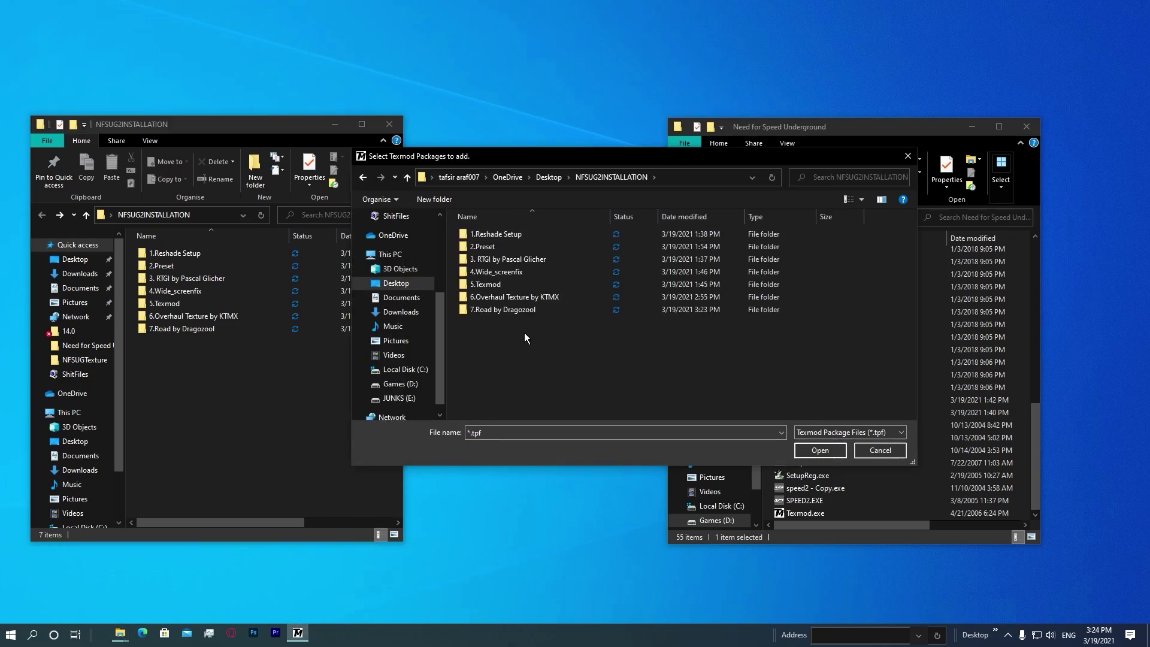
double_click(530, 297)
double_click(530, 235)
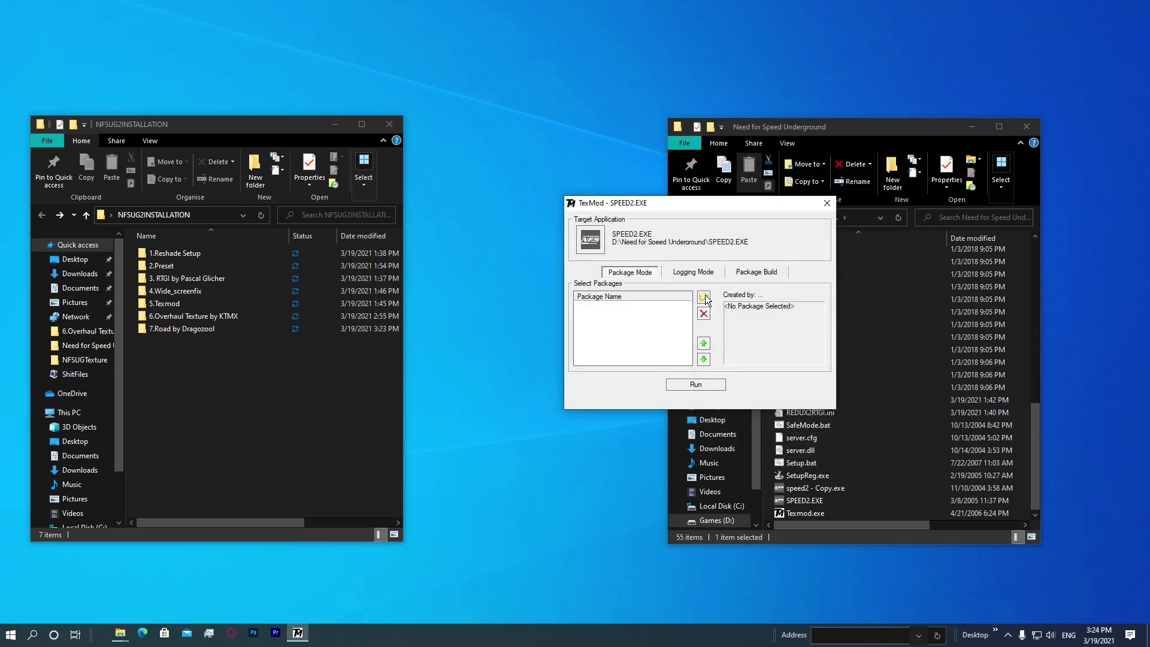
Step: Add the NFS UG2 Textures Mod V2.0 package from 7.Road by Dragozool and move it up in the package list
left_click(705, 300)
left_click(724, 301)
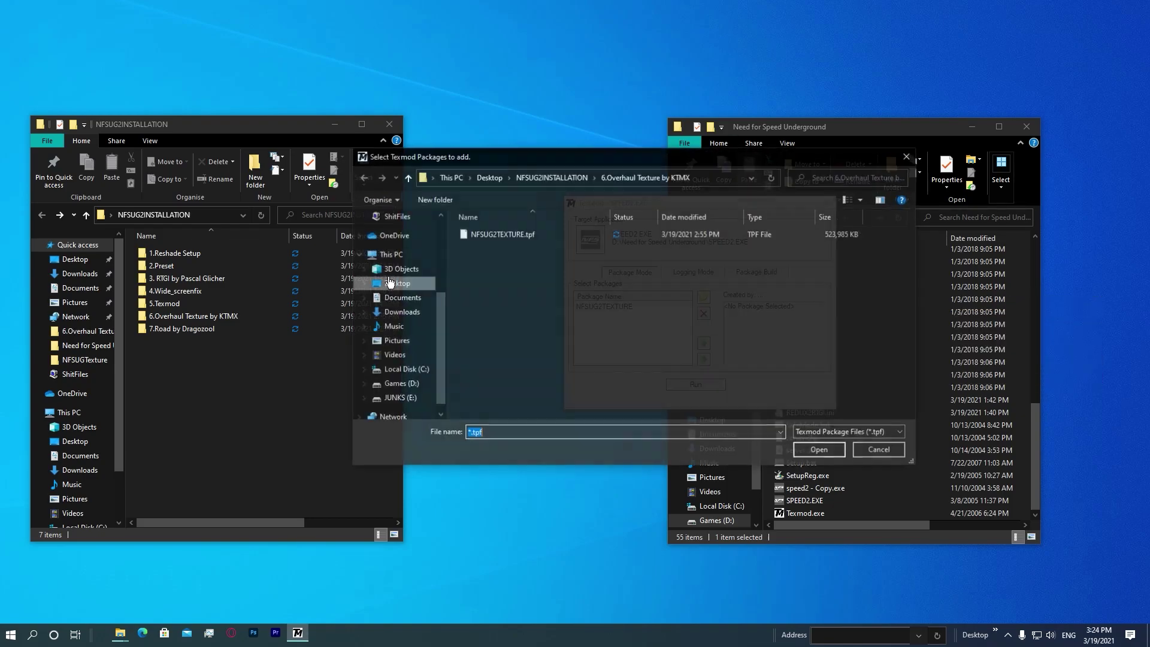
left_click(542, 177)
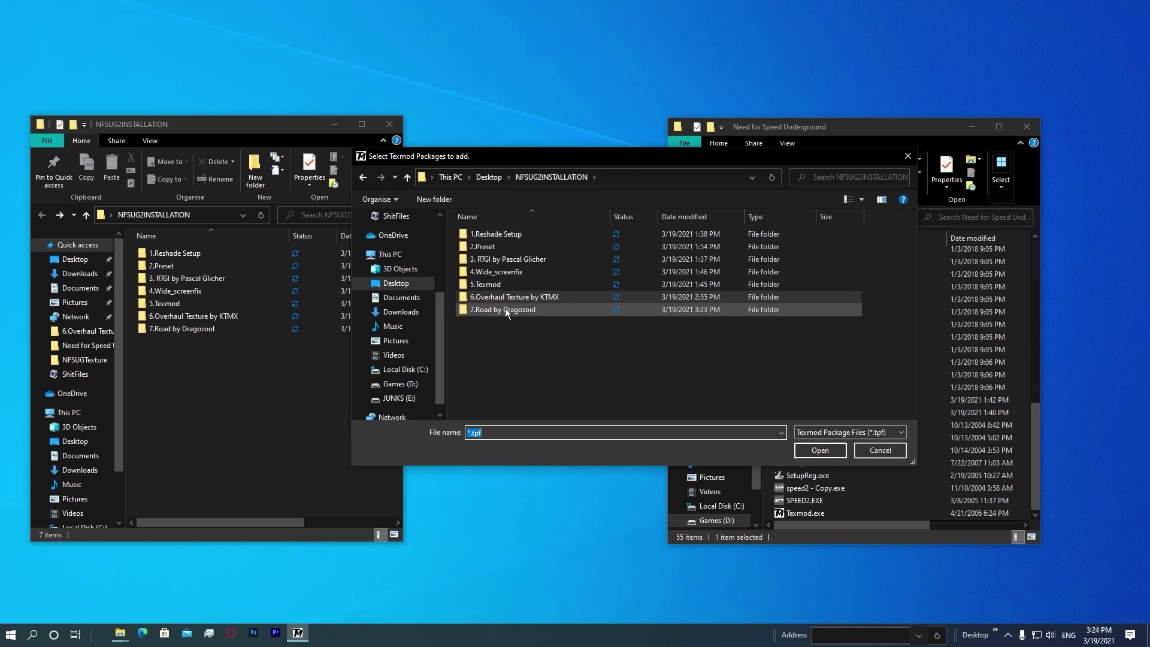
double_click(505, 308)
double_click(511, 234)
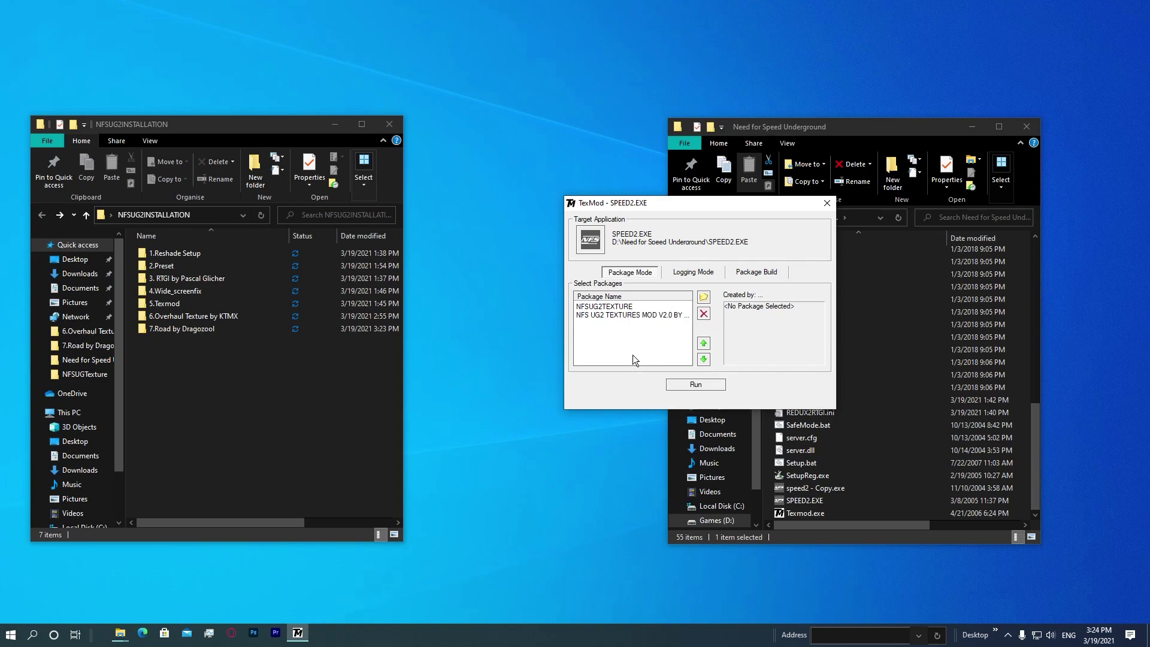
left_click(619, 317)
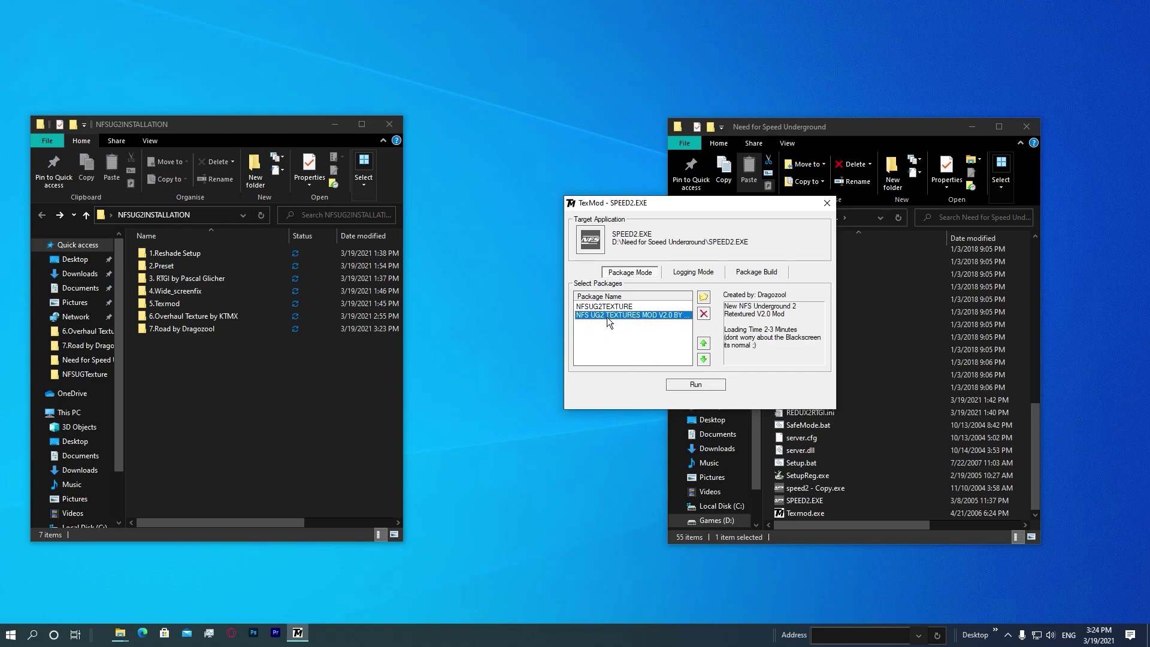
left_click(706, 342)
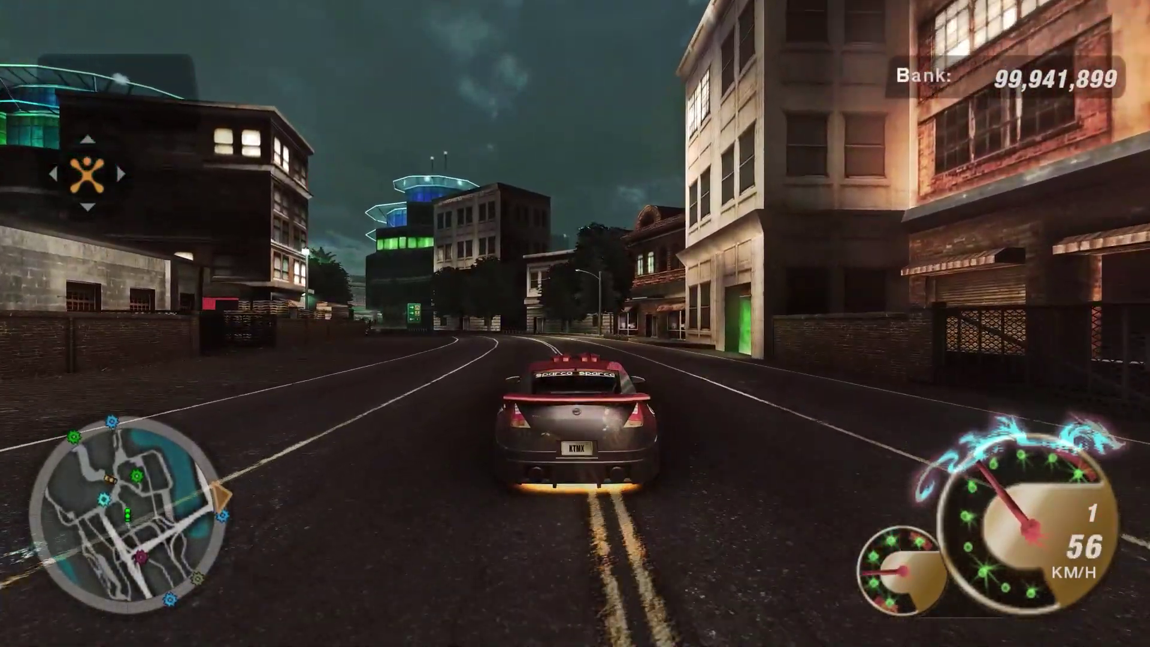
key("c")
key("c")
key("Up")
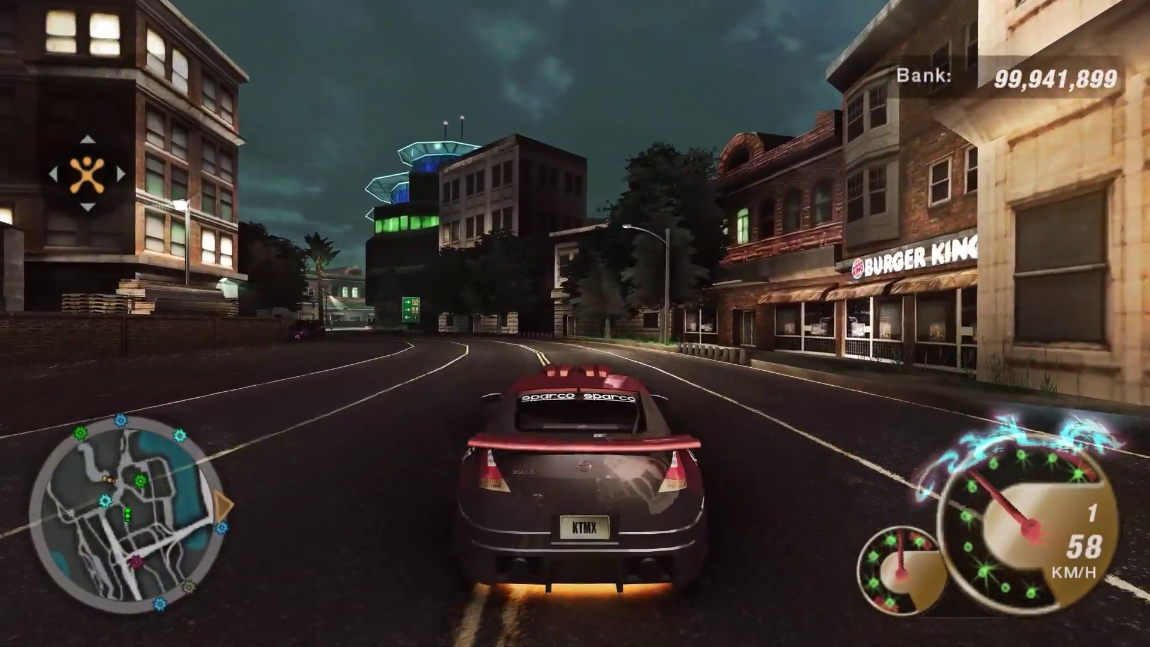
key("Down")
key("Left")
key("Left")
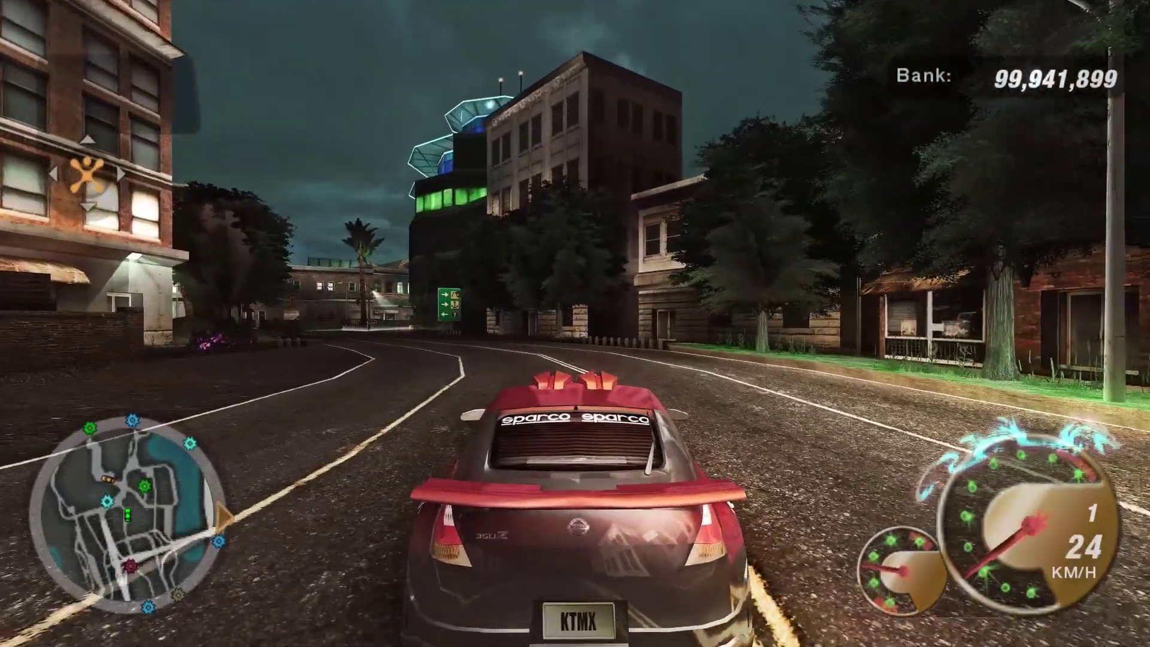
key("Up")
key("Down")
key("Down")
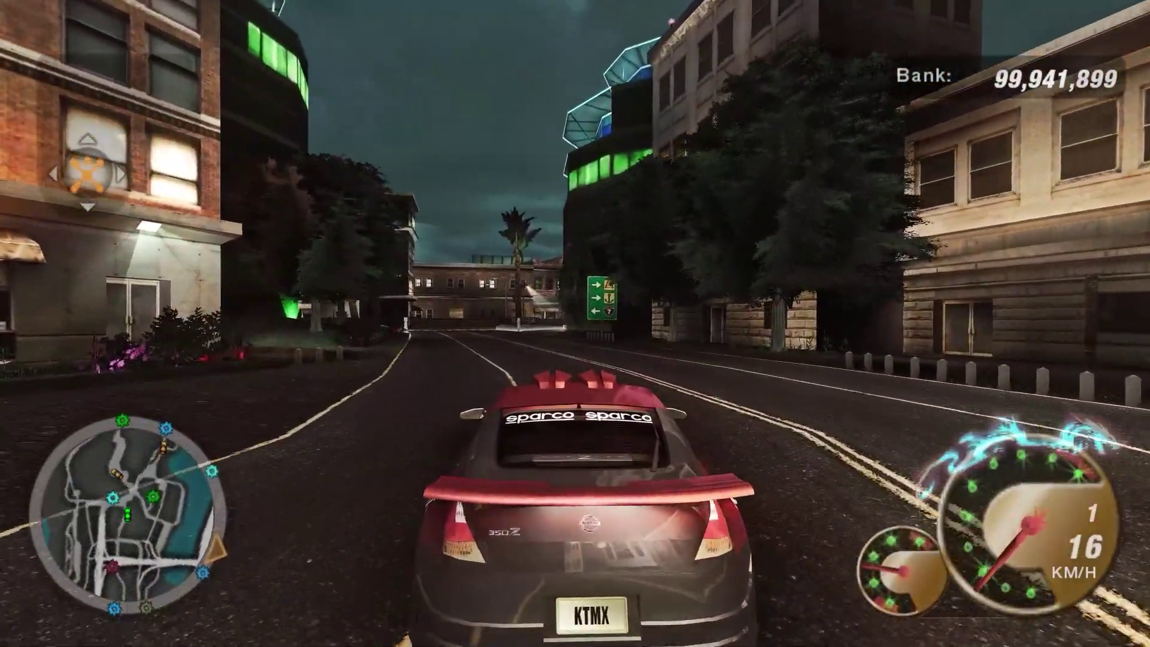
Step: Stop the car on the street, bring up the ReShade overlay, show its settings and move the overlay toward the middle
key("Down")
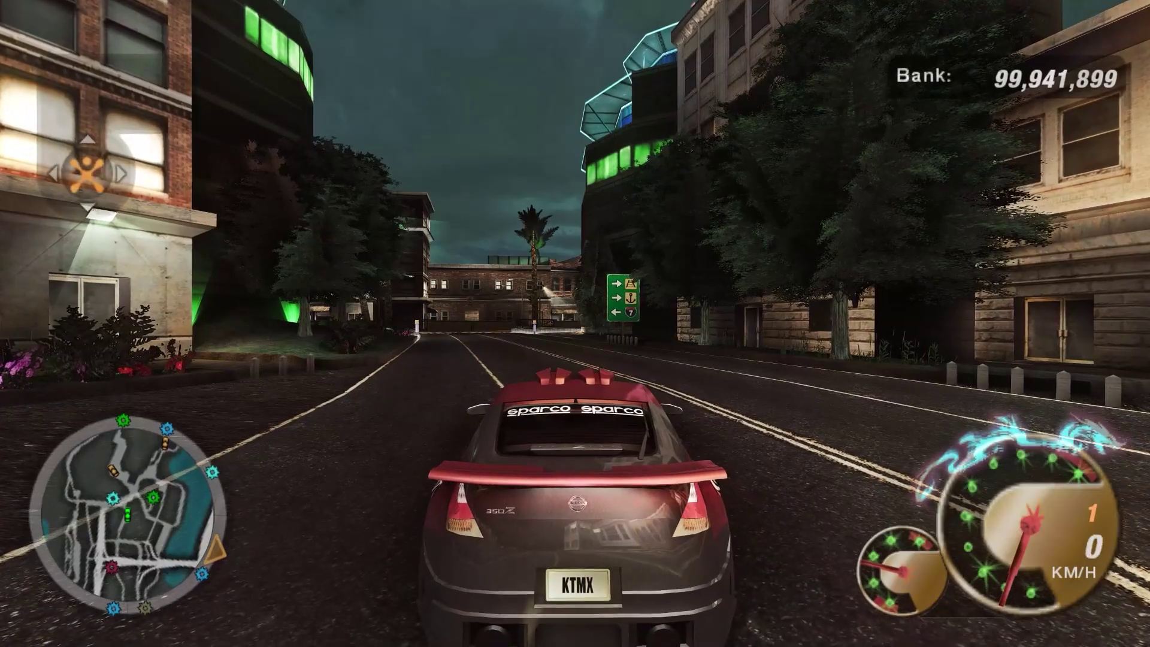
key("Up")
key("Home")
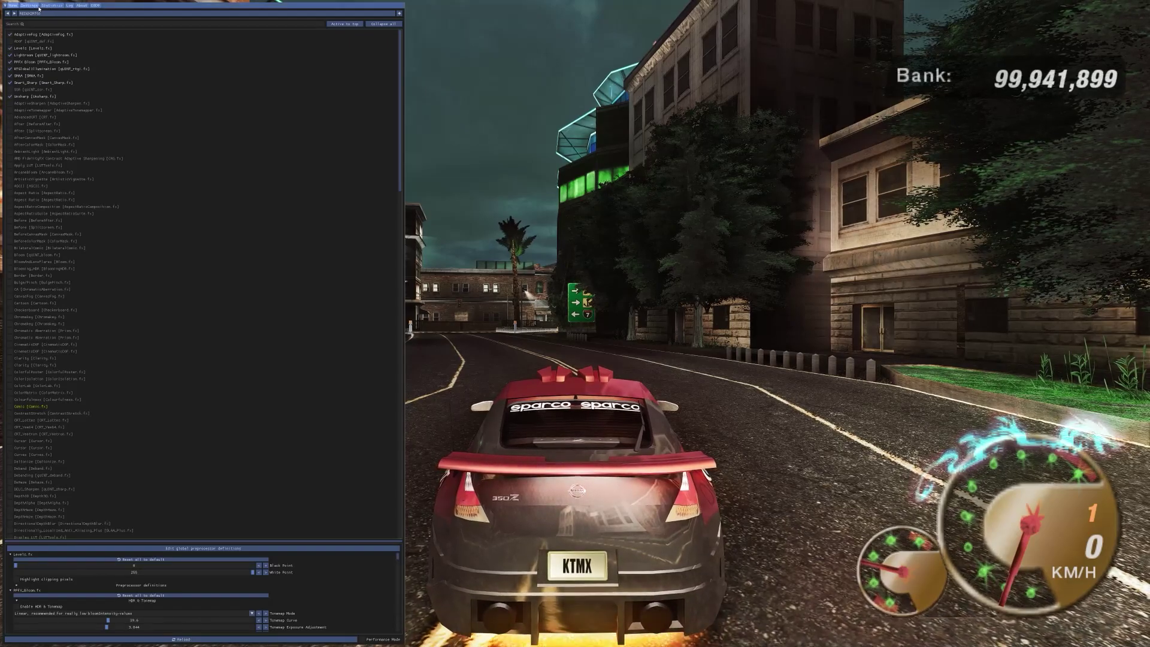
left_click(38, 6)
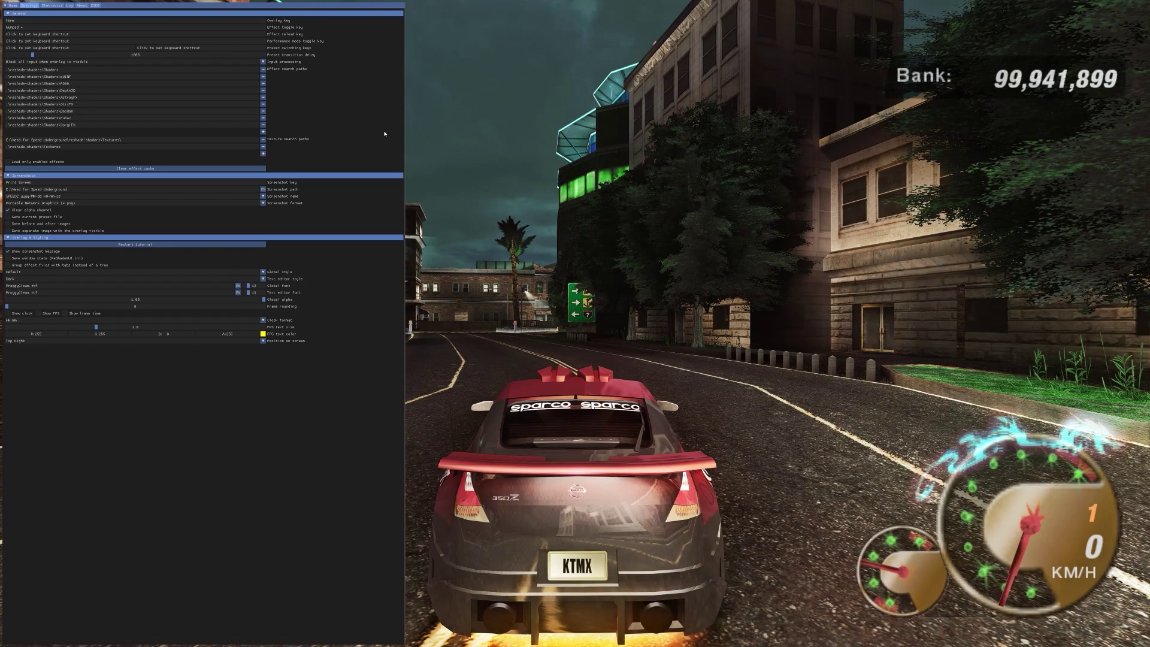
left_click_drag(130, 6, 383, 167)
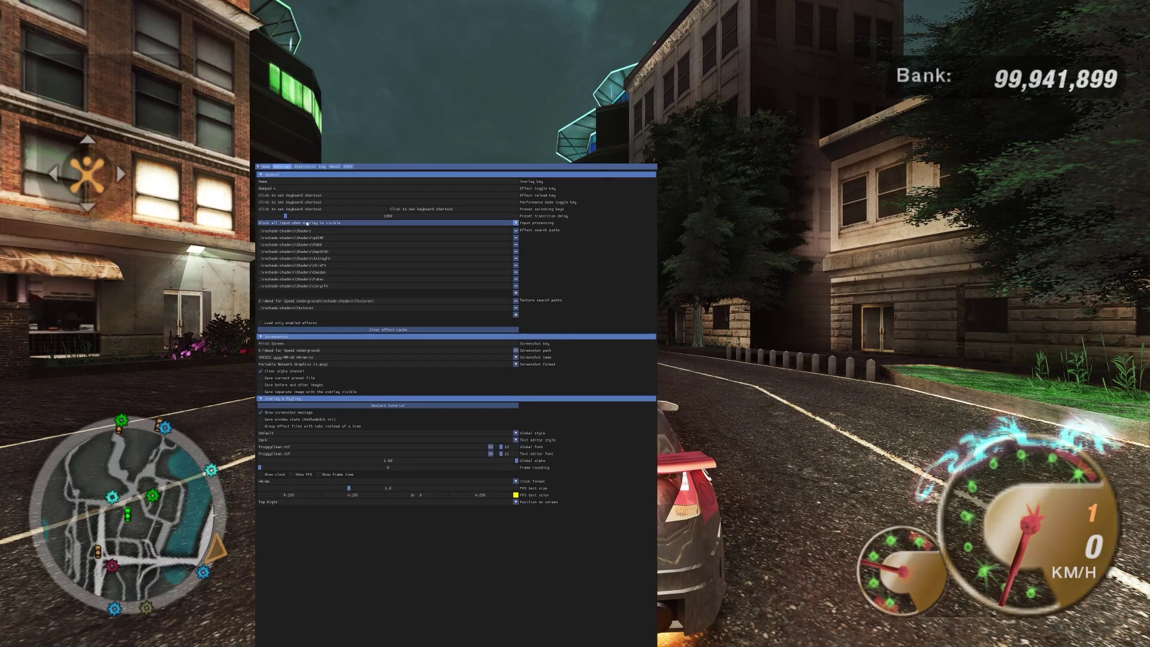
Step: Return to the ReShade effects list and load the REDUX2RTGI.ini preset from the Need for Speed Underground folder
left_click(265, 166)
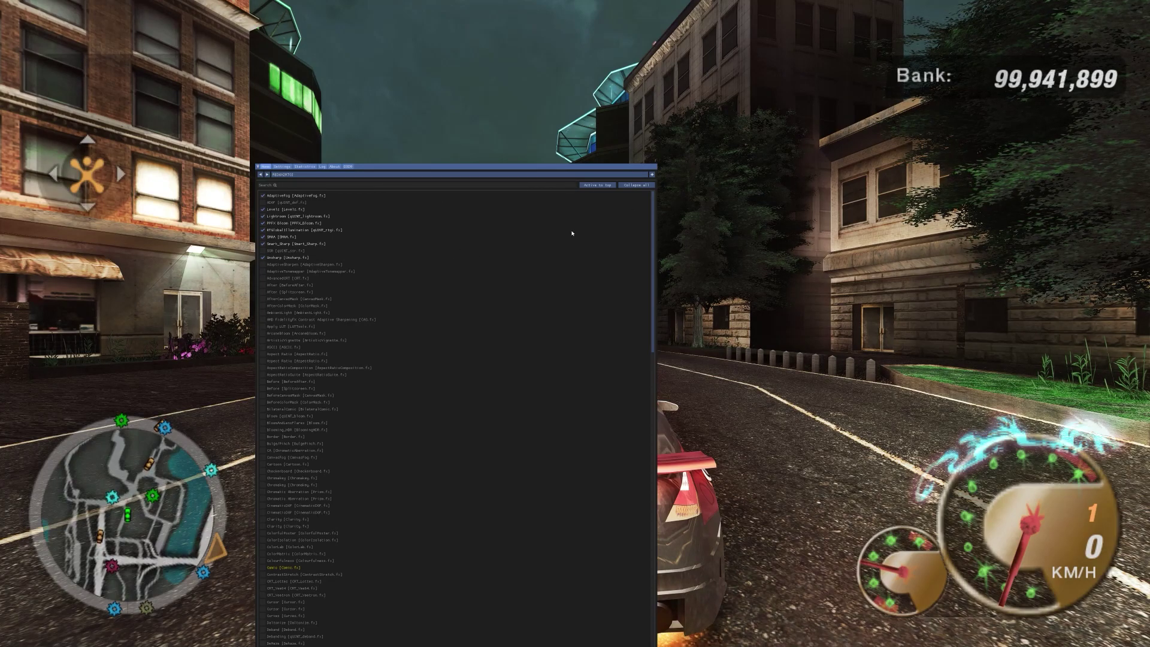
left_click(580, 175)
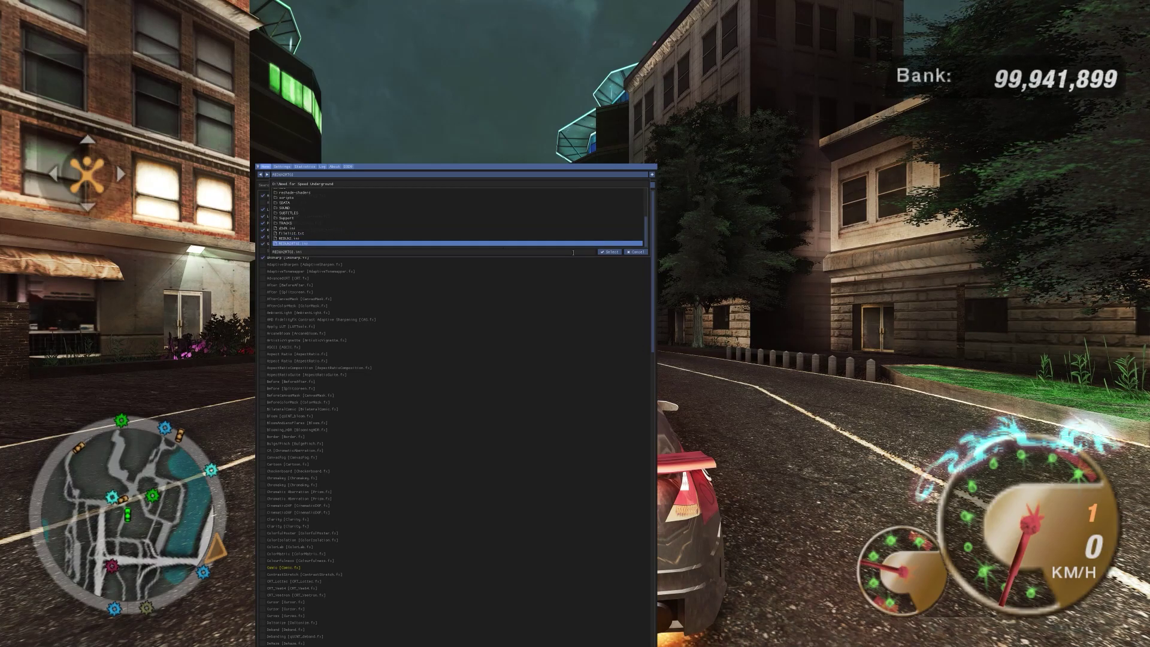
left_click(609, 252)
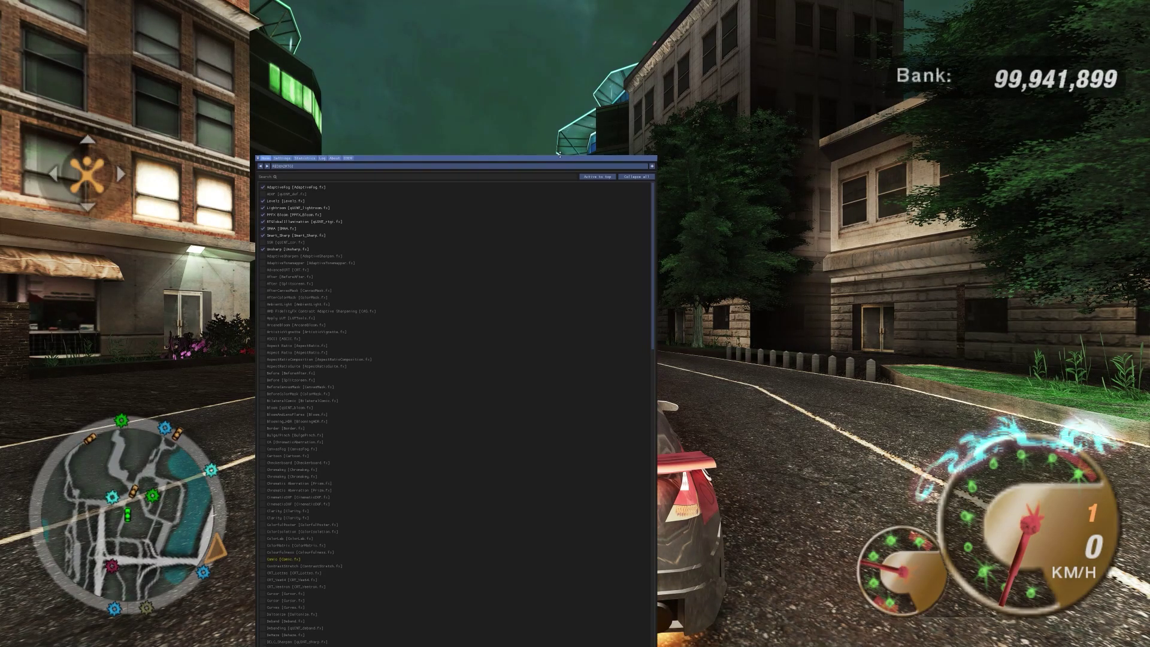
Step: Move the overlay clear of the road view and try the ADOF depth-of-field effect, switching it on and off again
left_click_drag(377, 166, 455, 150)
left_click_drag(580, 199, 844, 195)
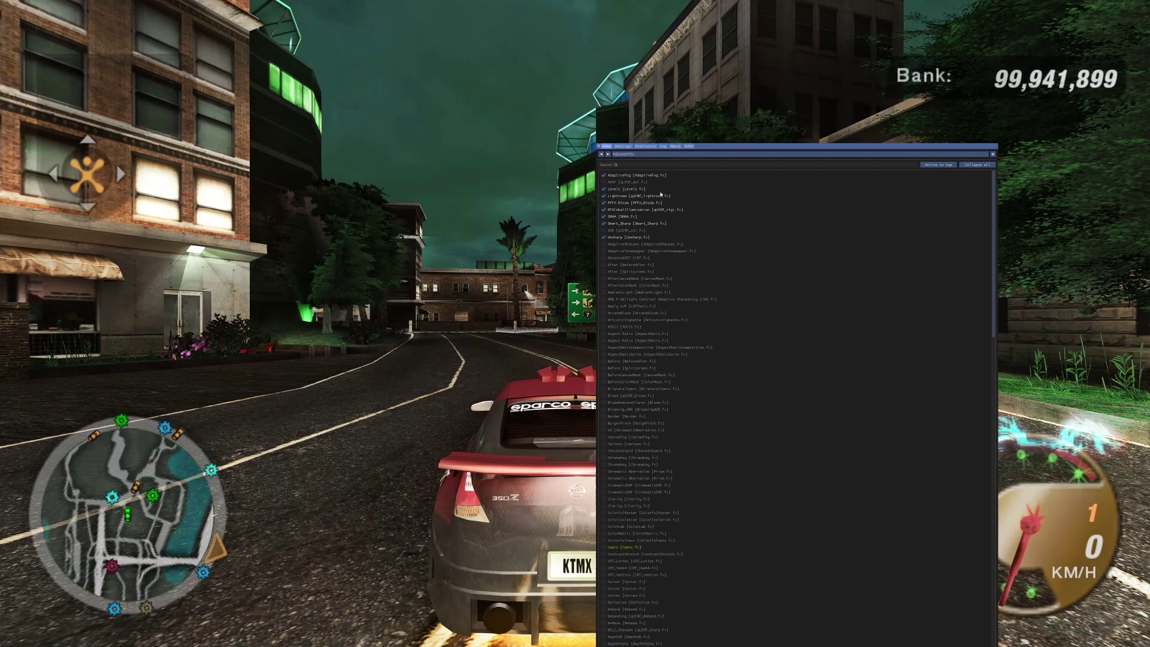
left_click(646, 182)
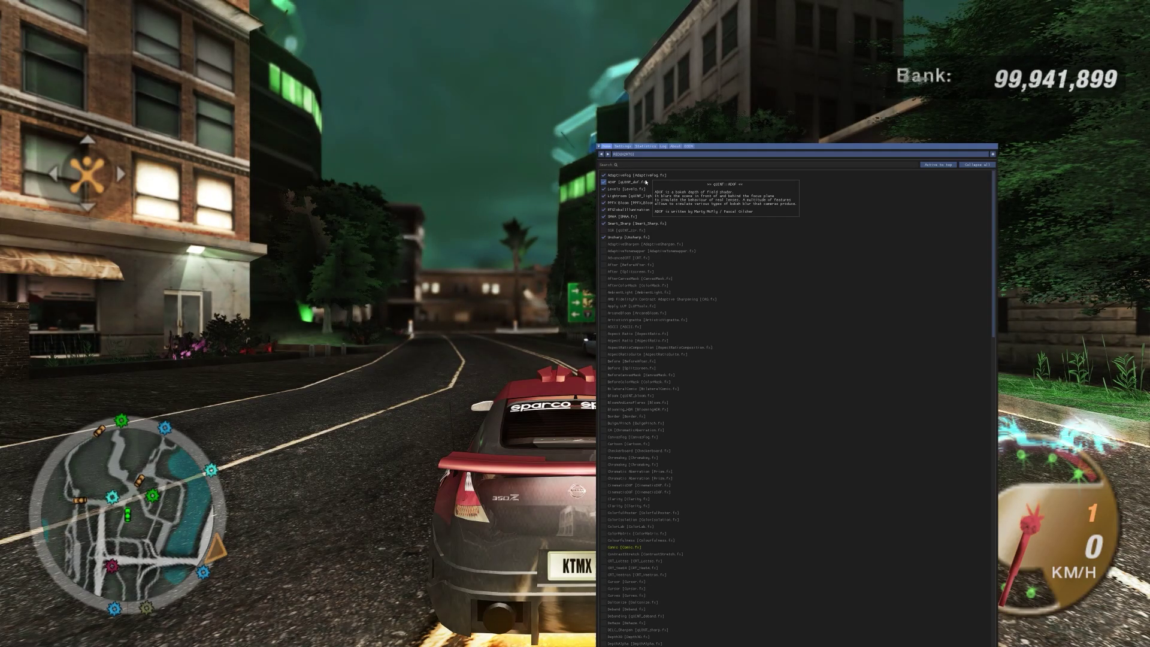
left_click(645, 183)
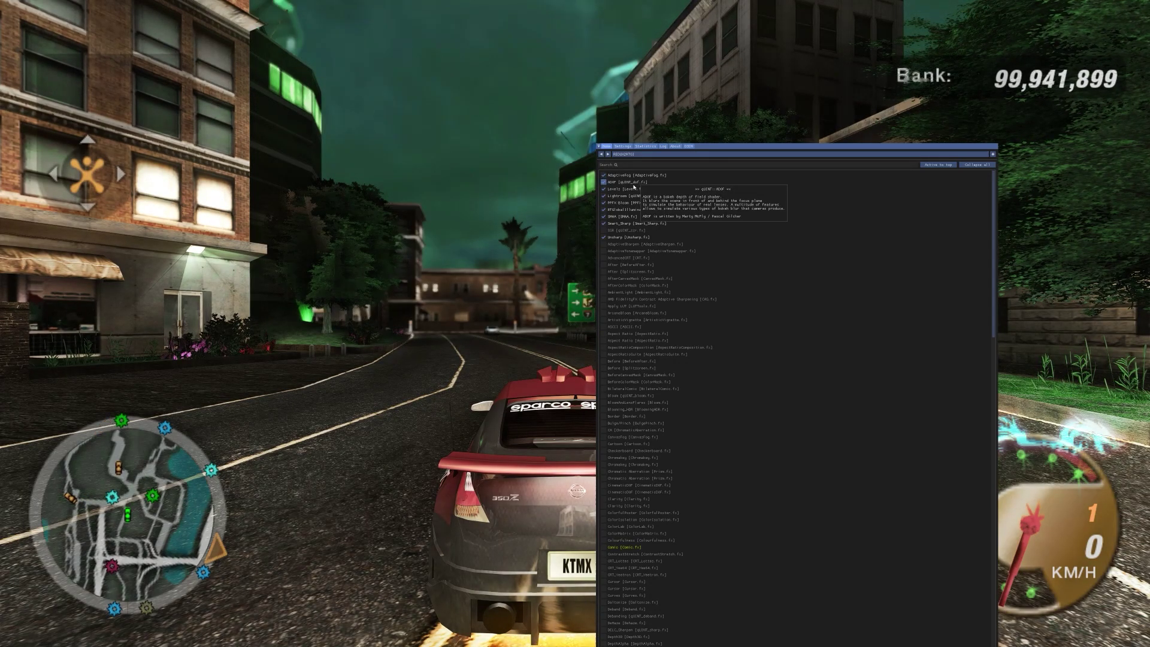
Step: Check the depth buffer options in the ReShade overlay, move it aside and close it
left_click(691, 146)
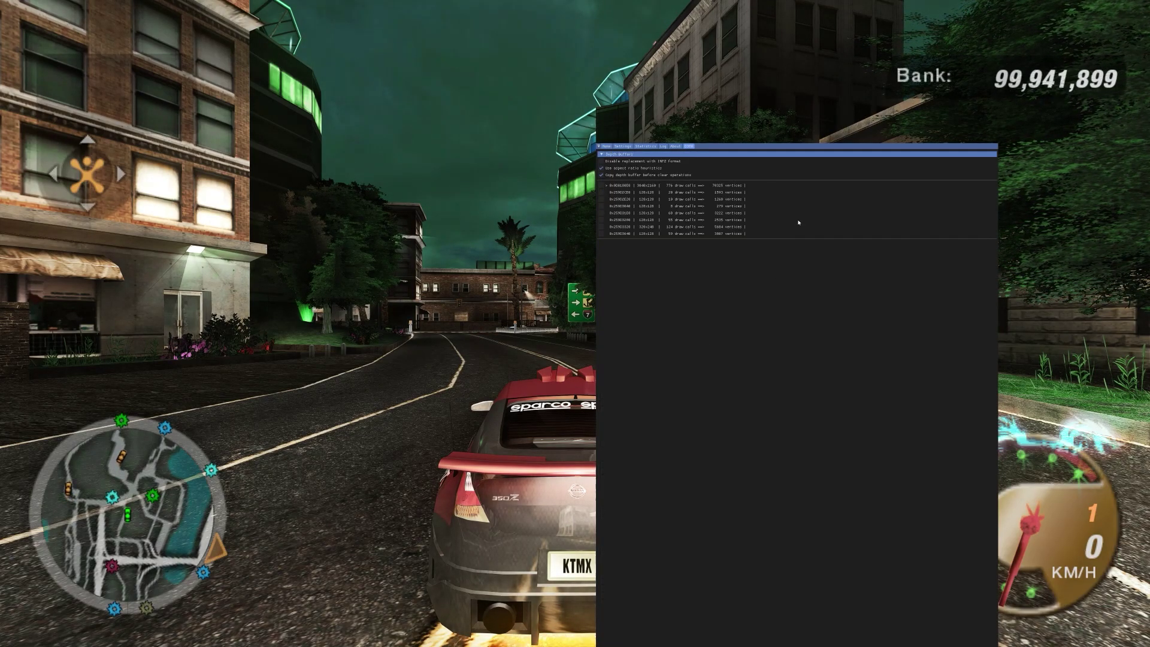
left_click_drag(798, 223, 1004, 382)
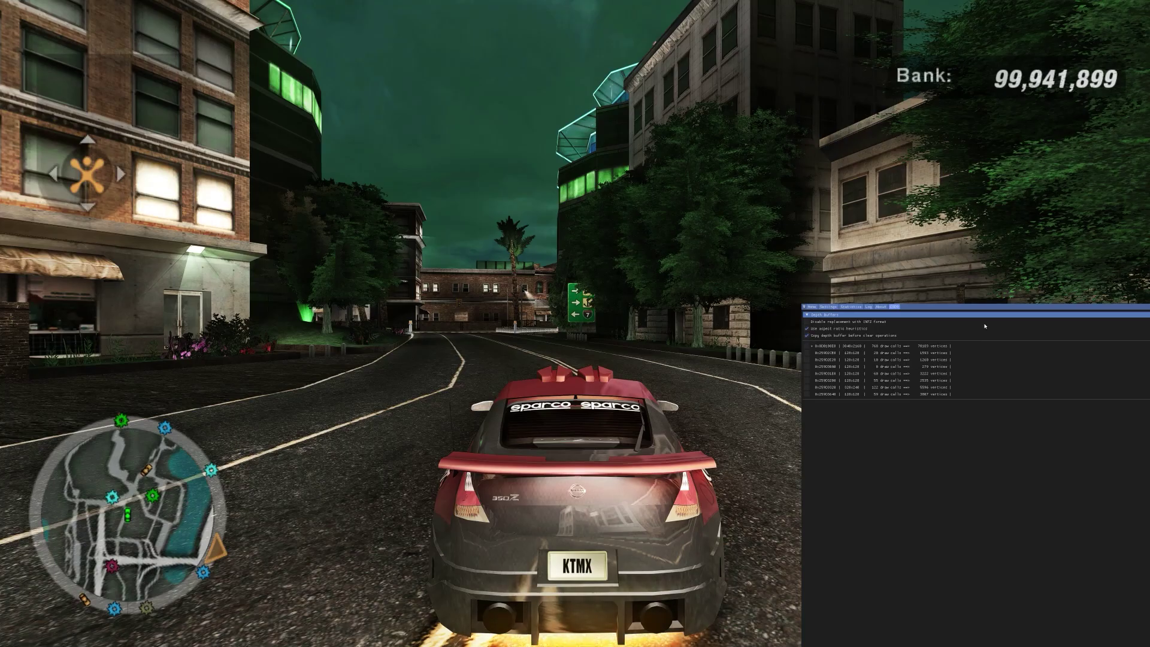
left_click_drag(985, 326, 713, 258)
key("Home")
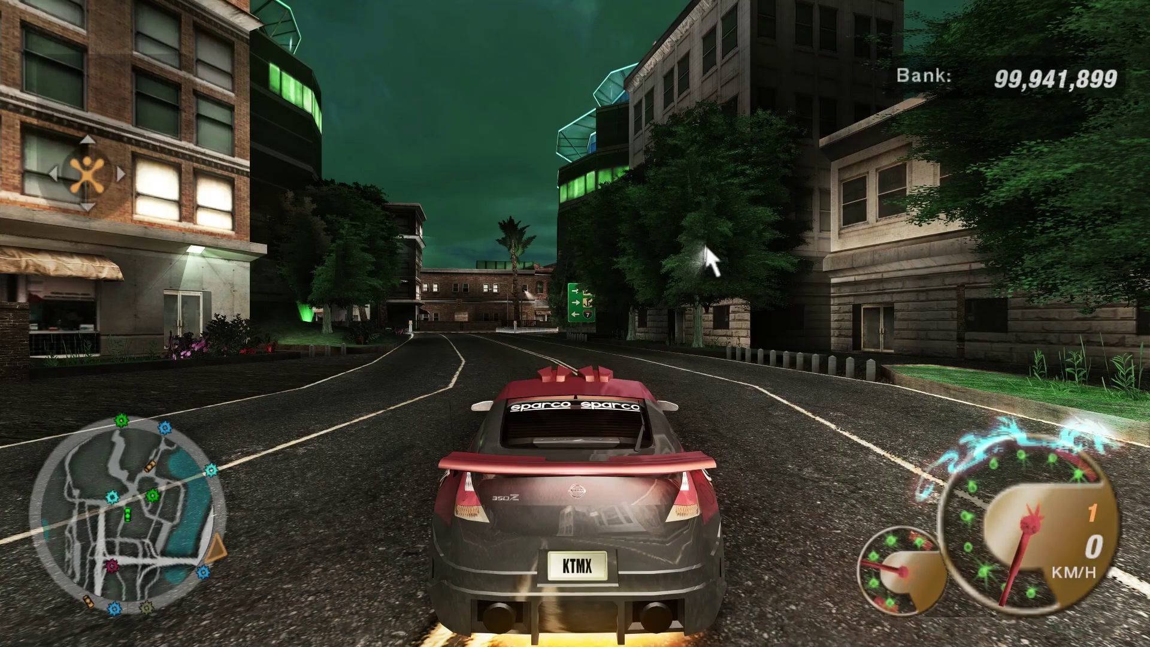
Step: Drive the car down the street and turn left at the crossing to view the modded graphics
key("Up")
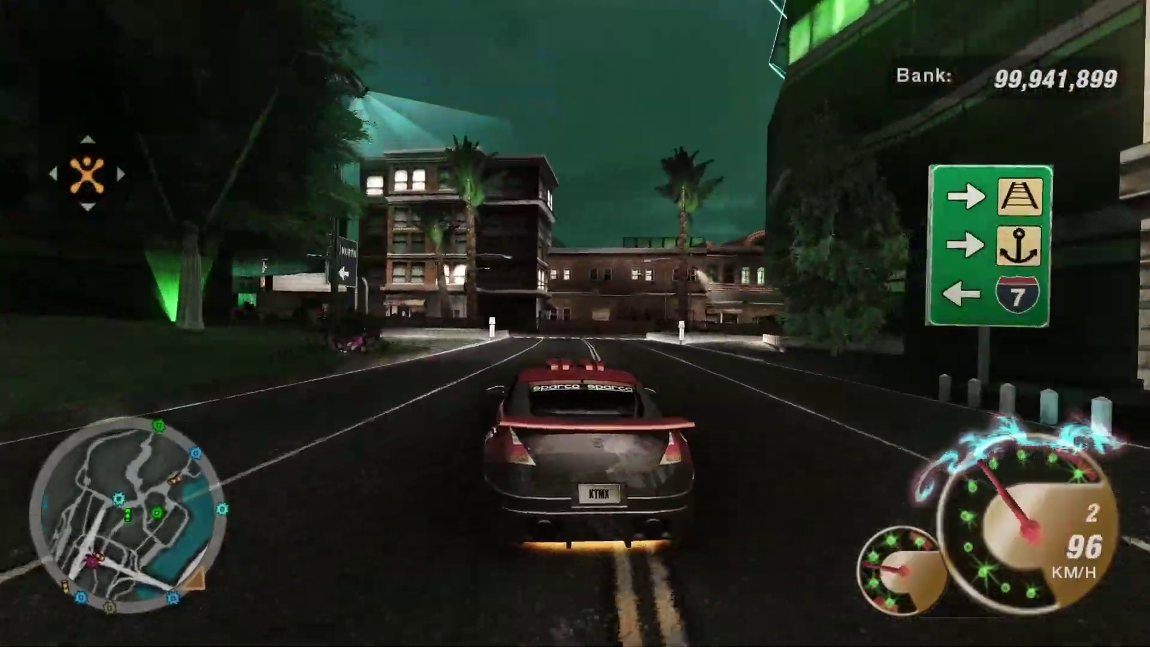
key("Down")
key("Up")
key("Left")
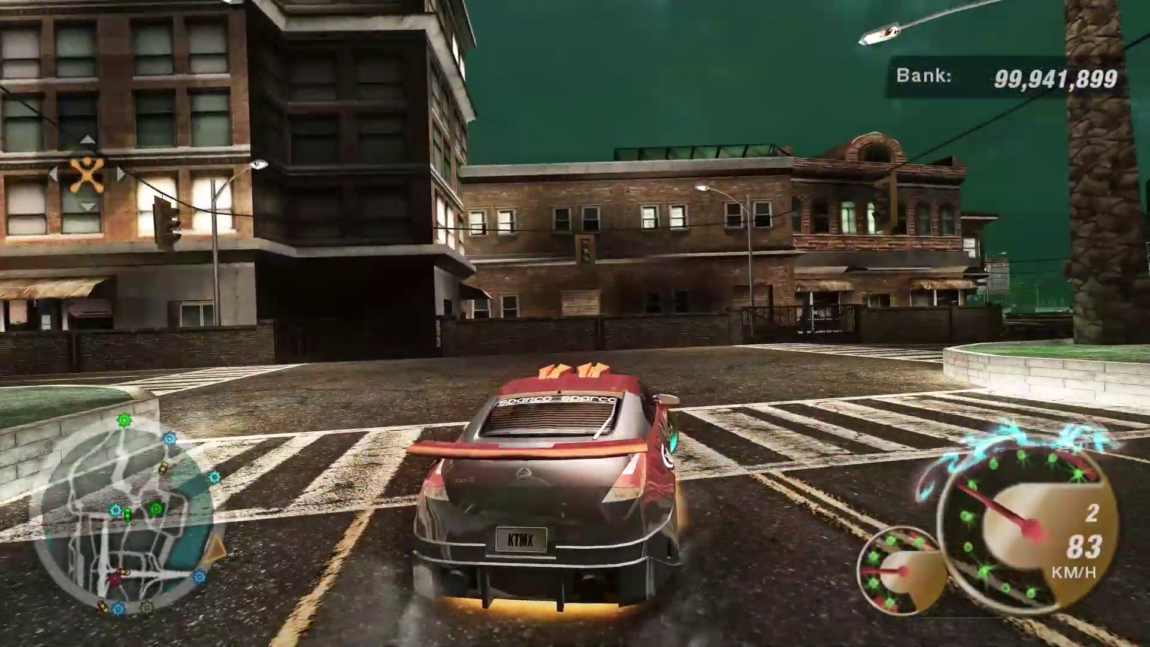
key("Left")
key("Down")
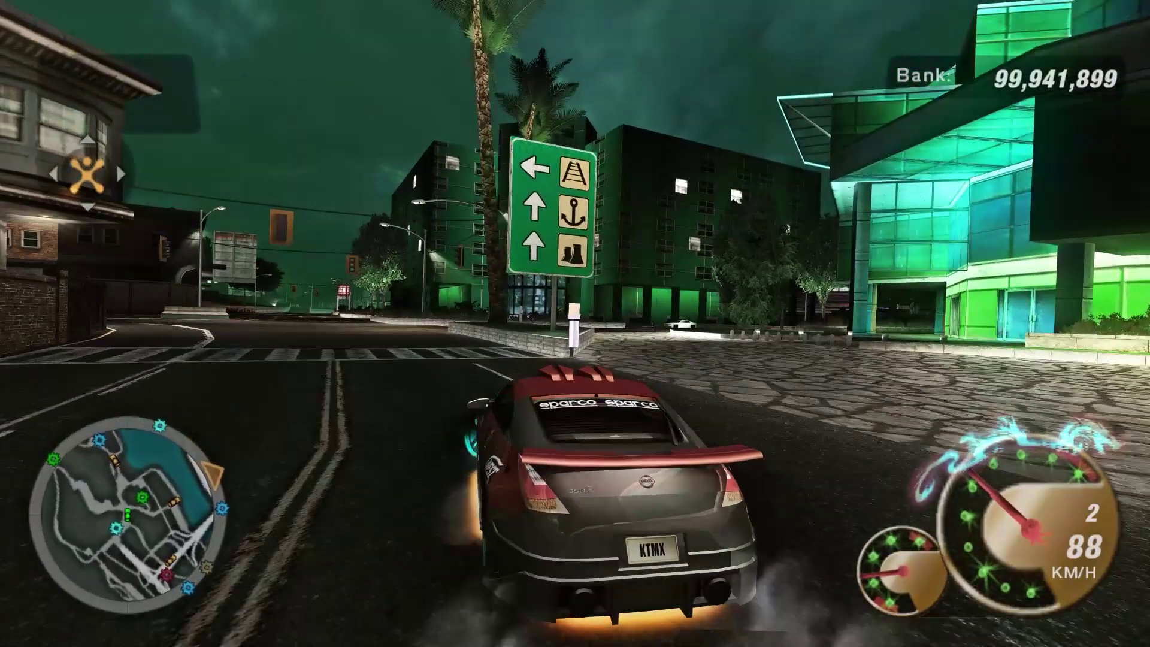
Step: Pause the game, quit to the main menu and exit to the desktop
key("Escape")
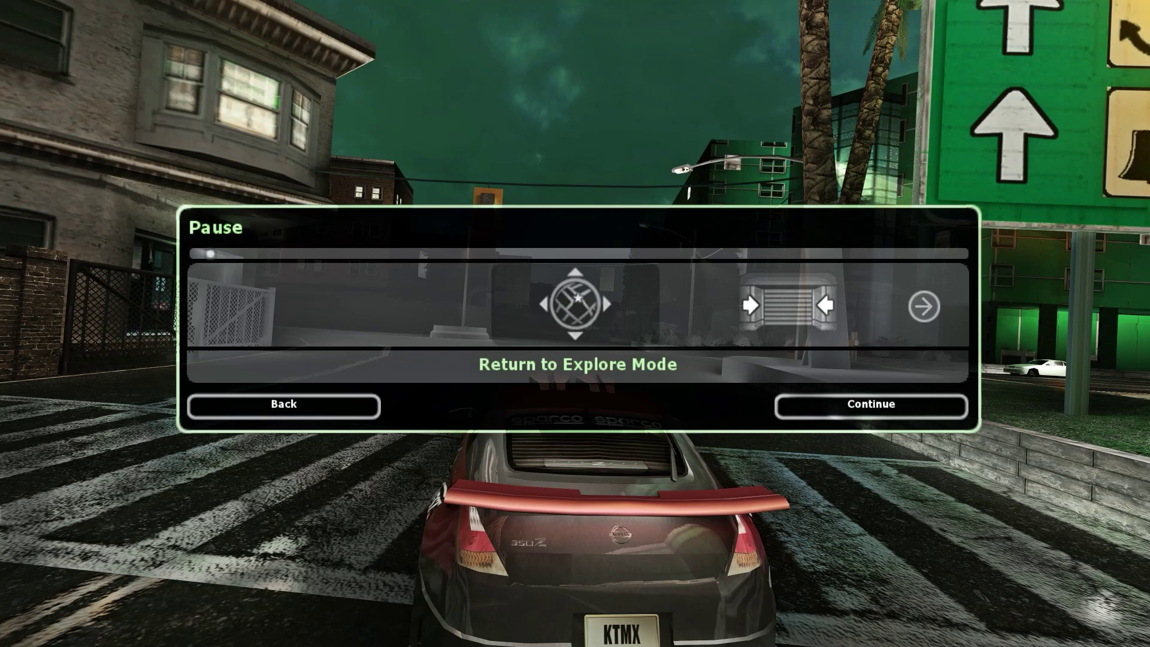
key("Right")
key("Right")
key("Return")
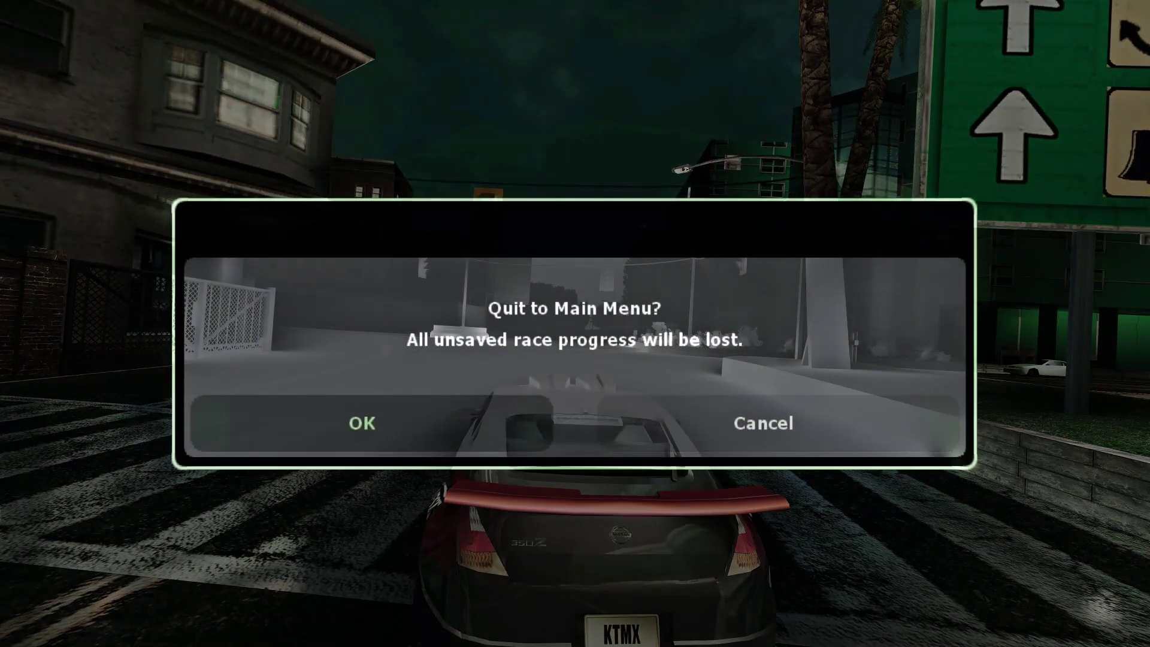
key("Return")
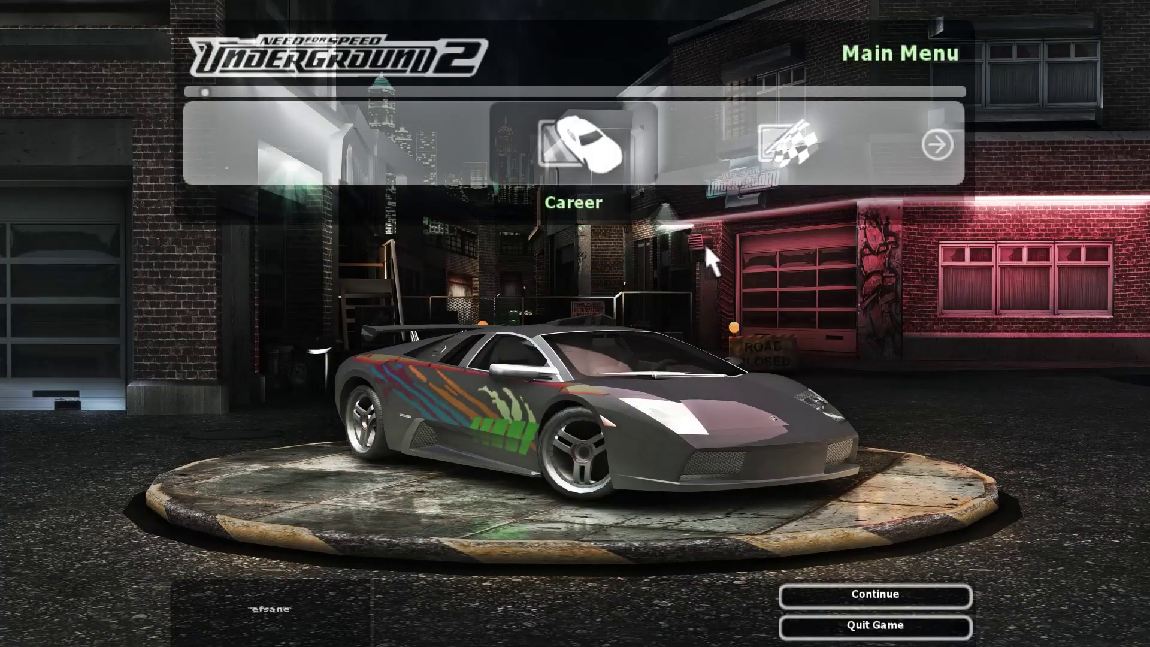
key("Escape")
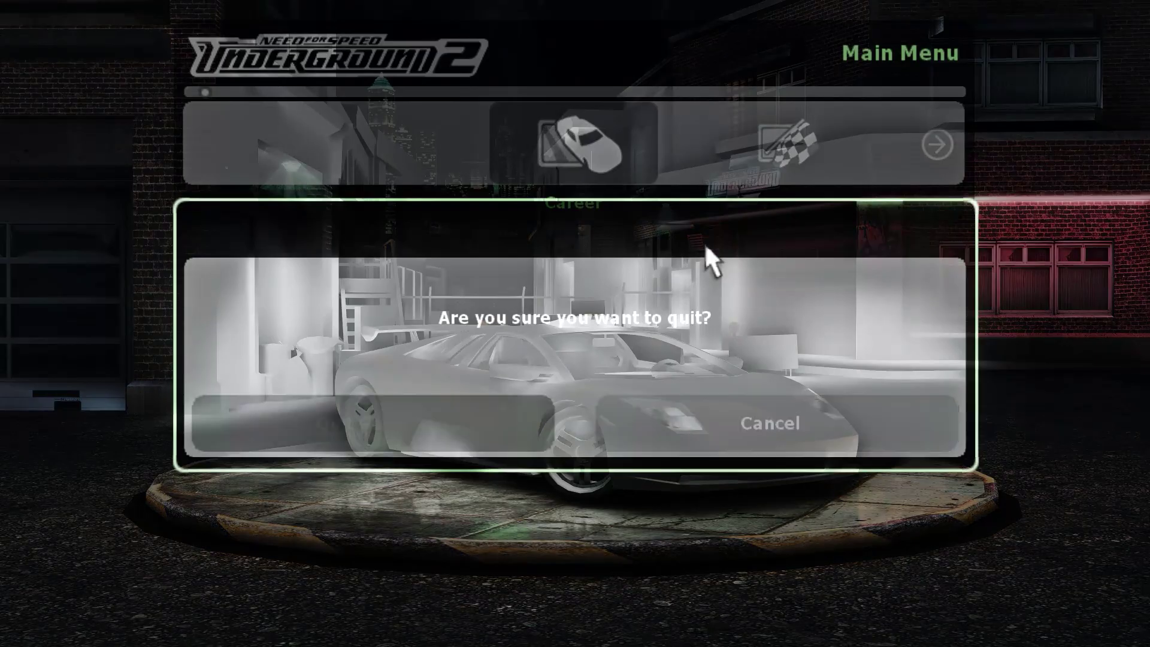
key("Return")
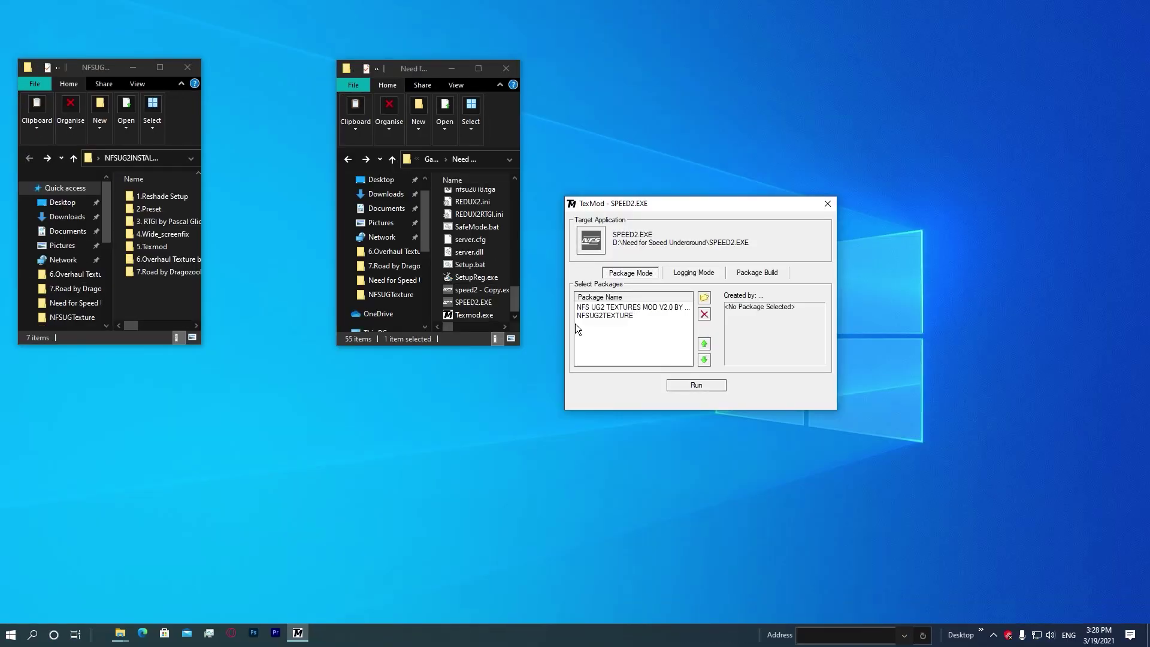